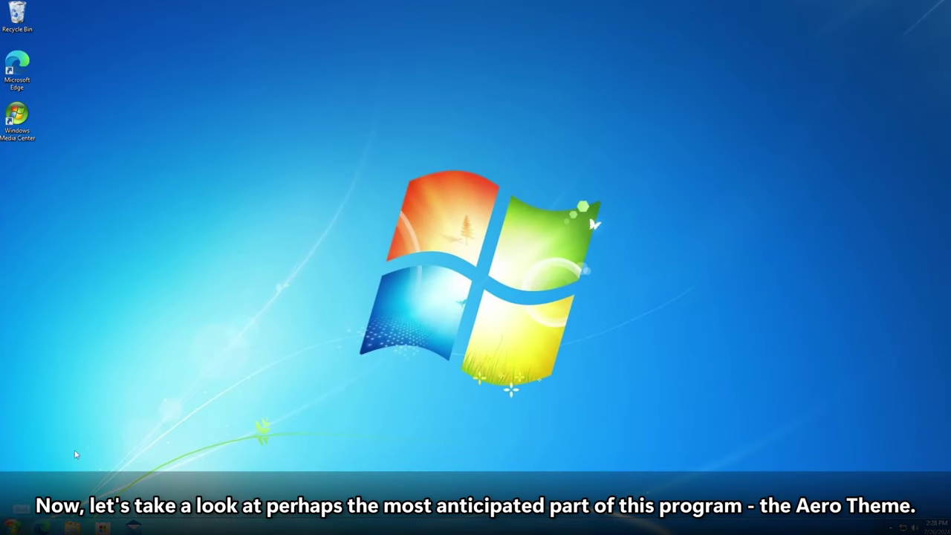
Open a file browser window, move it up on the desktop, and open the Windows folder on Local Disk (C:).
{"action": "key", "text": "super+e"}
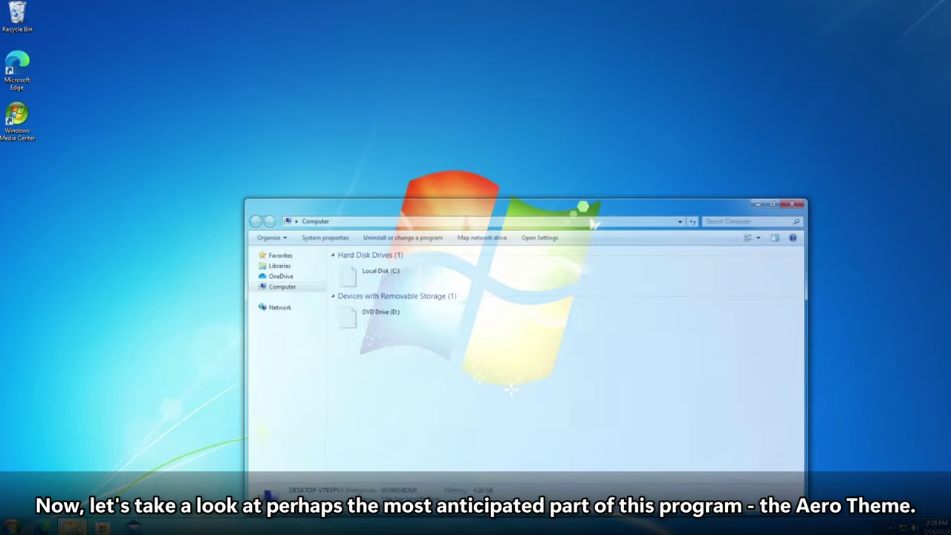
{"action": "left_click_drag", "start_coordinate": [341, 215], "coordinate": [236, 134]}
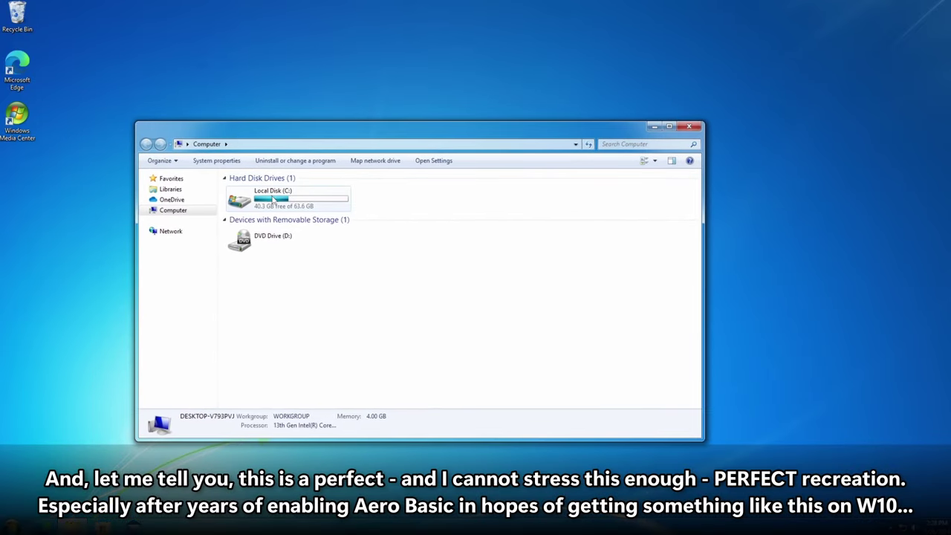
{"action": "double_click", "coordinate": [273, 199]}
{"action": "double_click", "coordinate": [271, 232]}
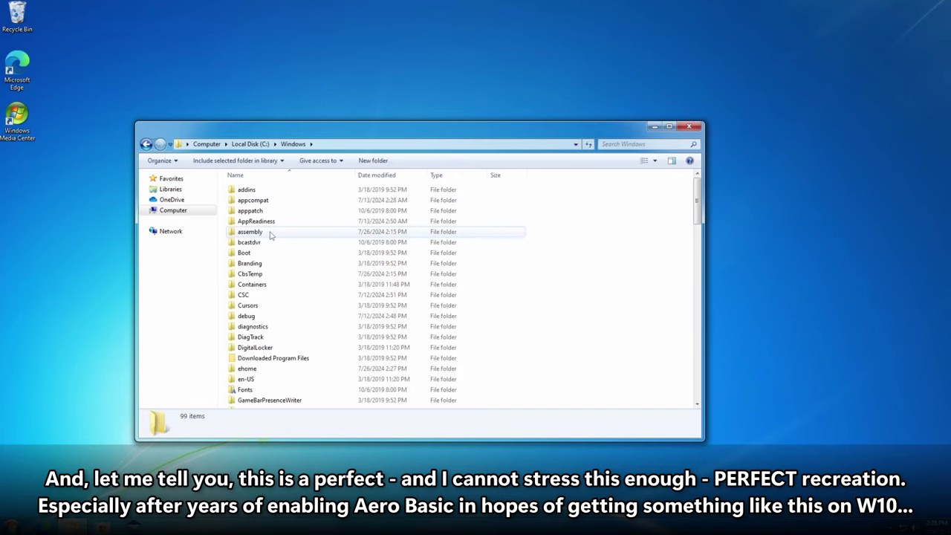
Look through the Windows folder and open its System32 subfolder.
{"action": "scroll", "coordinate": [271, 236], "scroll_direction": "down", "scroll_amount": 2}
{"action": "scroll", "coordinate": [272, 232], "scroll_direction": "down", "scroll_amount": 10}
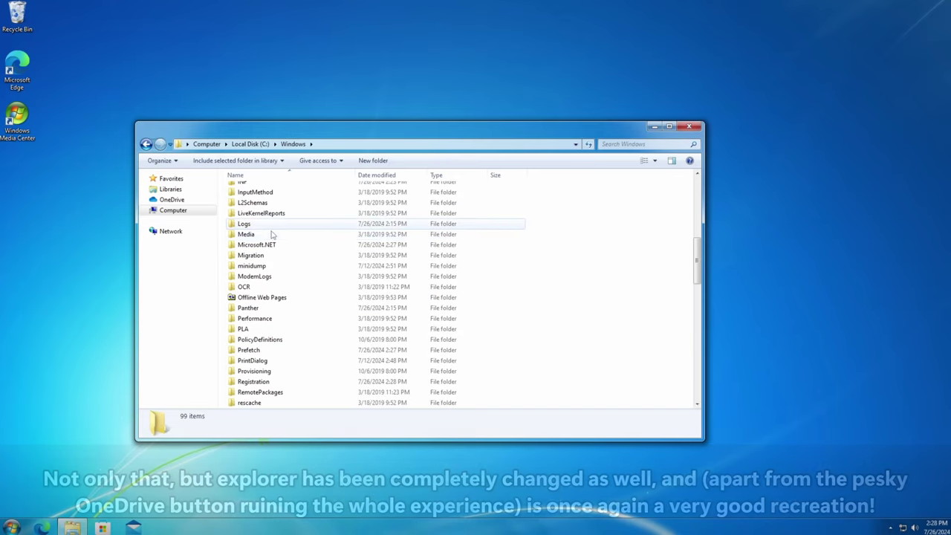
{"action": "left_click", "coordinate": [257, 255]}
{"action": "scroll", "coordinate": [264, 346], "scroll_direction": "down", "scroll_amount": 3}
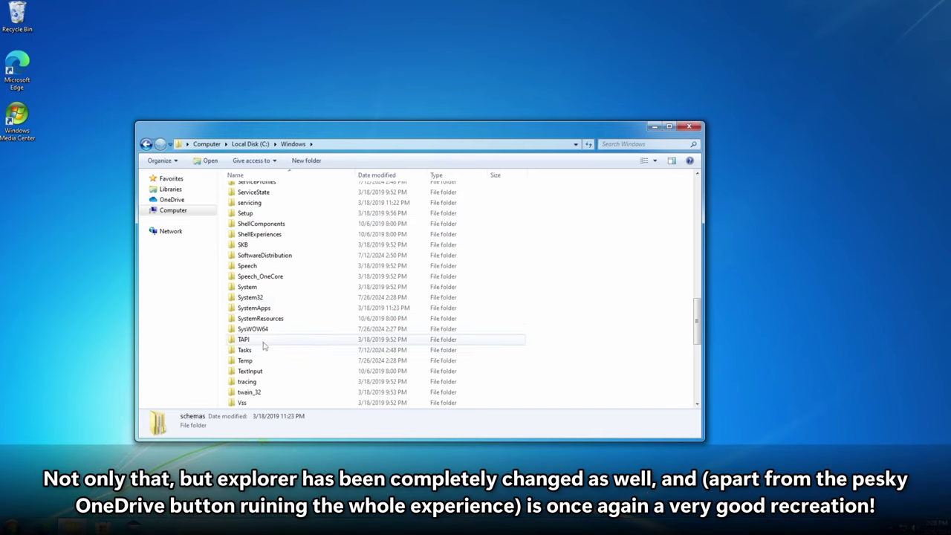
{"action": "double_click", "coordinate": [272, 299]}
{"action": "scroll", "coordinate": [272, 310], "scroll_direction": "down", "scroll_amount": 4}
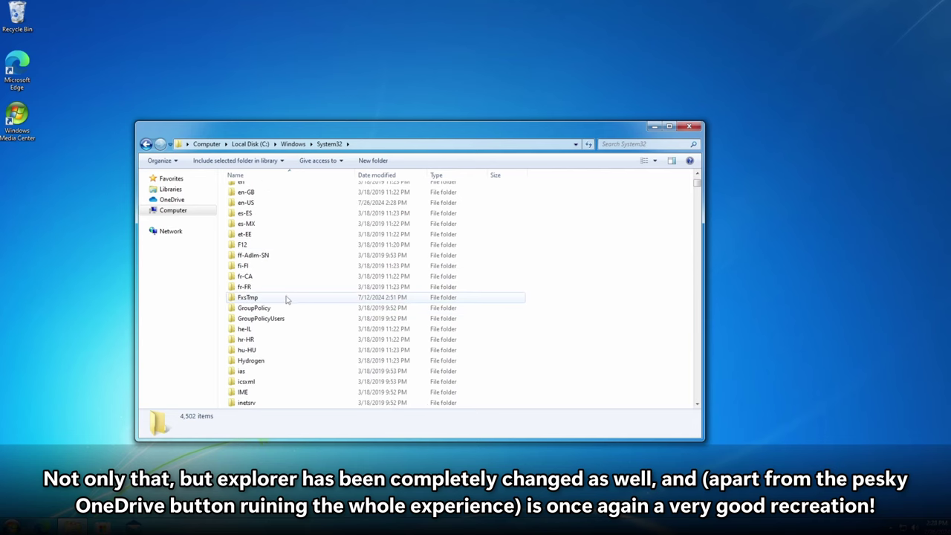
Try to open the networklist folder in System32, decline the permission request, and close the file window.
{"action": "scroll", "coordinate": [286, 301], "scroll_direction": "down", "scroll_amount": 10}
{"action": "double_click", "coordinate": [283, 302]}
{"action": "left_click", "coordinate": [550, 277]}
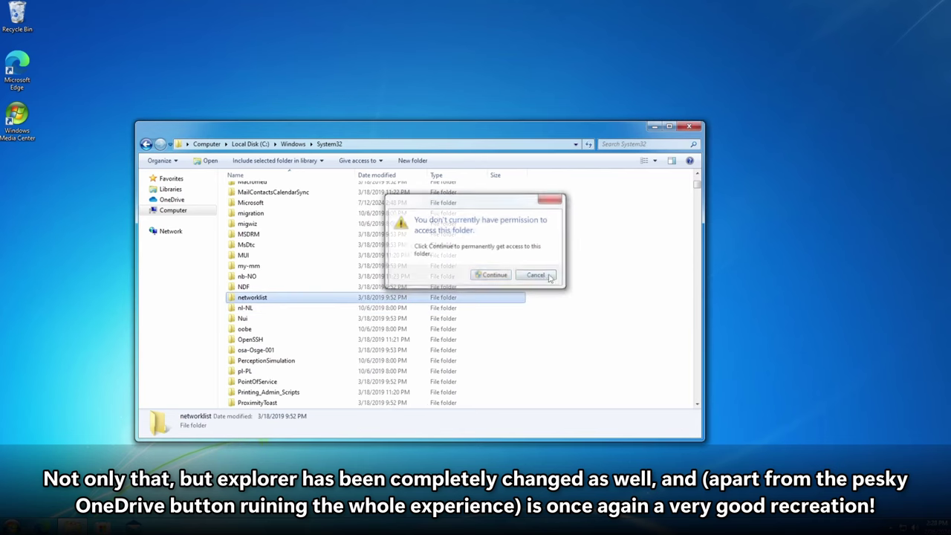
{"action": "left_click", "coordinate": [690, 126]}
Launch Notepad and enter the sample text "hsdafuhds" in the empty document.
{"action": "key", "text": "super"}
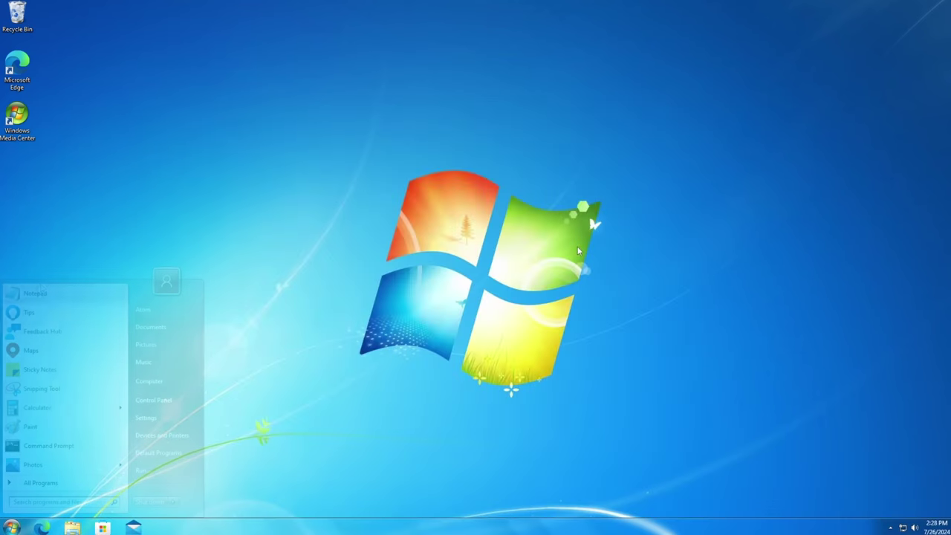
{"action": "key", "text": "Return"}
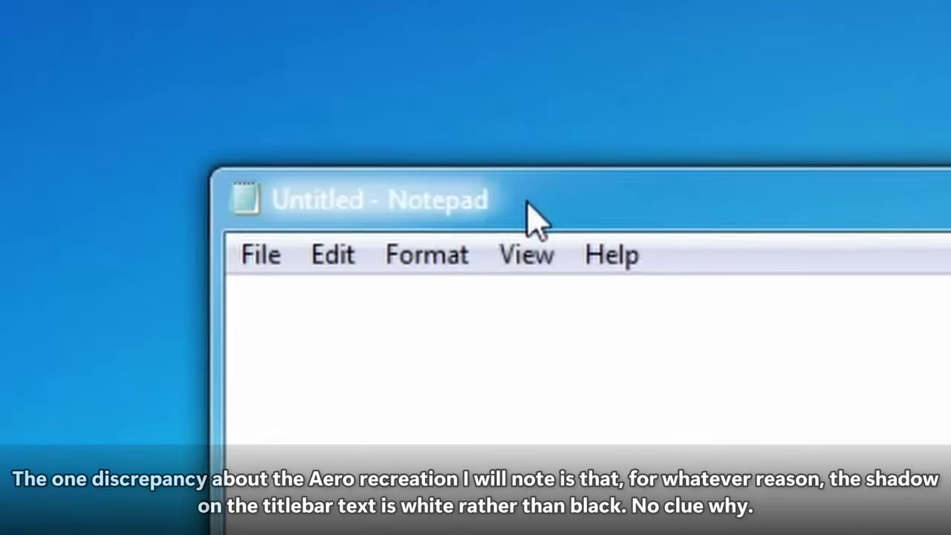
{"action": "type", "text": "hsdafuhds"}
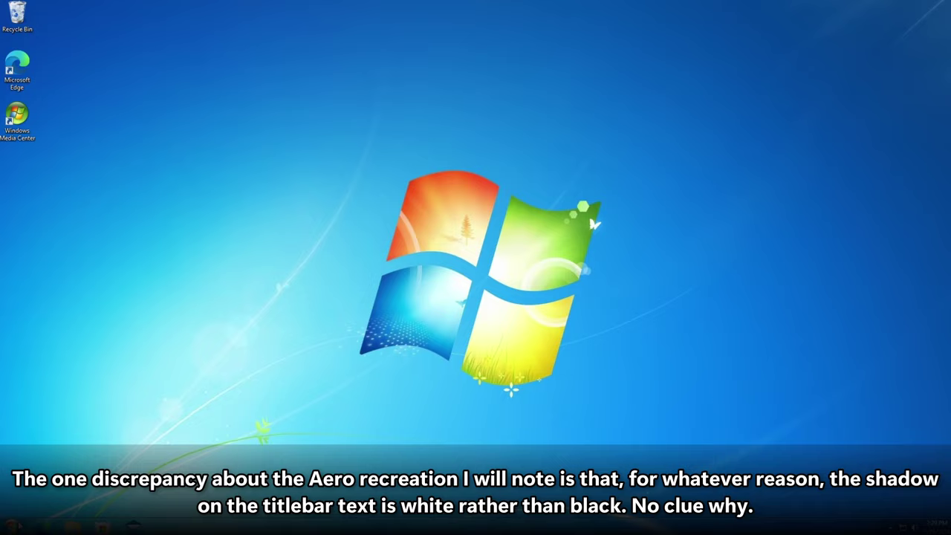
Launch Paint and handwrite black letters beginning with "SUB" across the blank canvas.
{"action": "right_click", "coordinate": [15, 526]}
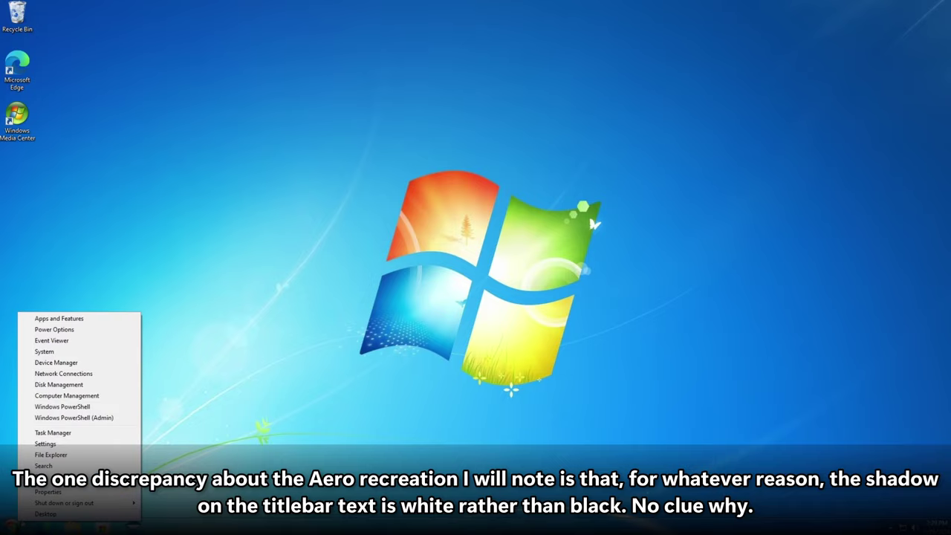
{"action": "left_click", "coordinate": [11, 526]}
{"action": "left_click", "coordinate": [69, 430]}
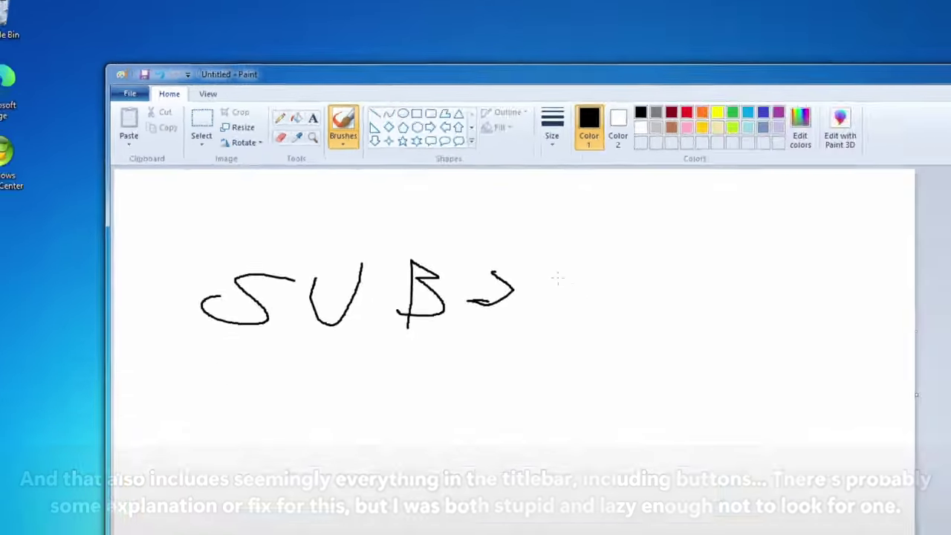
{"action": "left_click_drag", "start_coordinate": [435, 208], "coordinate": [438, 231]}
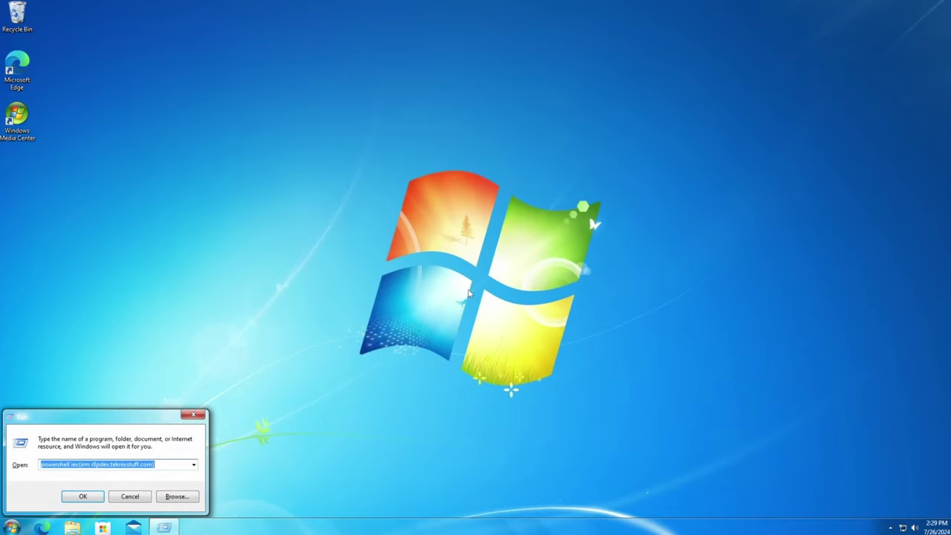
Run winver and move the Windows version dialog toward the middle of the desktop.
{"action": "type", "text": "winver"}
{"action": "key", "text": "Return"}
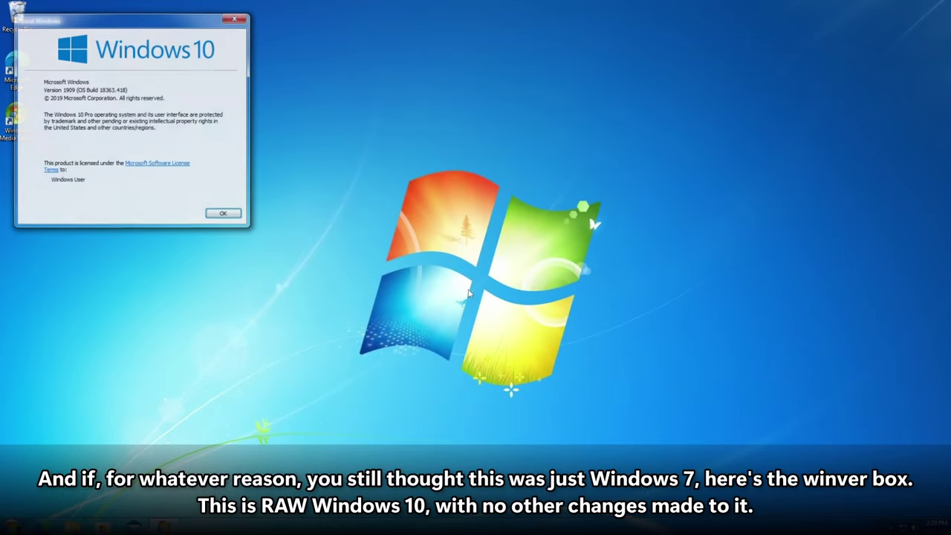
{"action": "left_click_drag", "start_coordinate": [110, 22], "coordinate": [442, 152]}
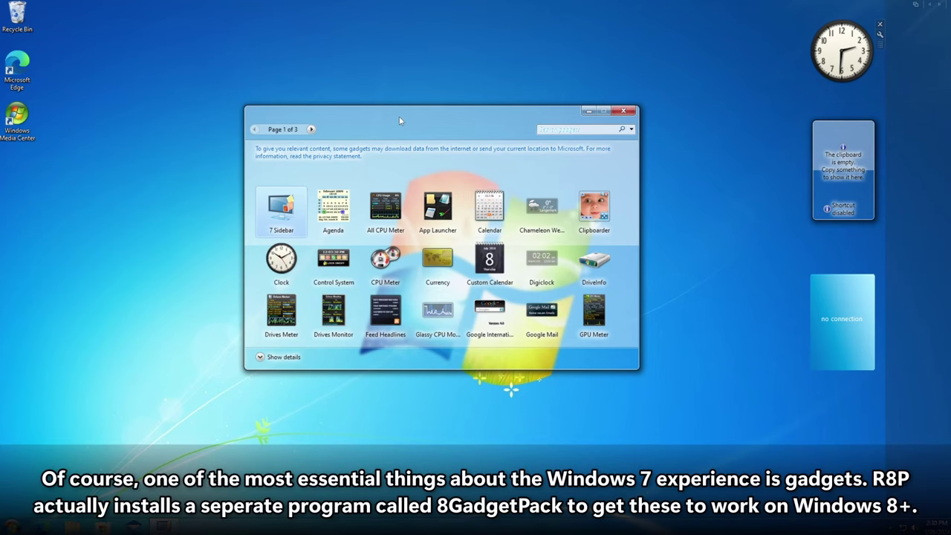
Move the gadget gallery to the desktop's lower-left area and reposition the clock, clipboard and no-connection gadgets nearer the middle.
{"action": "left_click_drag", "start_coordinate": [399, 120], "coordinate": [170, 241]}
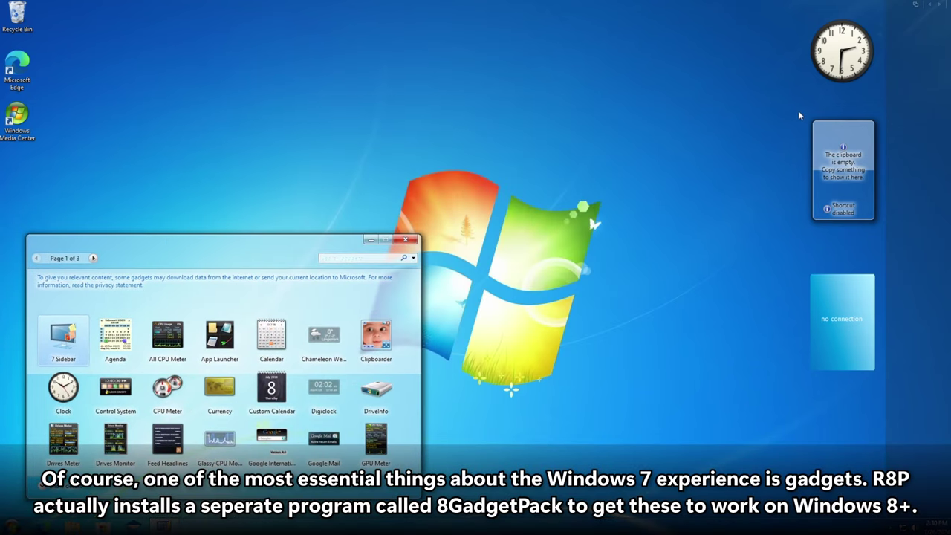
{"action": "left_click_drag", "start_coordinate": [847, 47], "coordinate": [698, 102]}
{"action": "left_click_drag", "start_coordinate": [839, 178], "coordinate": [659, 300]}
{"action": "left_click_drag", "start_coordinate": [861, 333], "coordinate": [771, 239]}
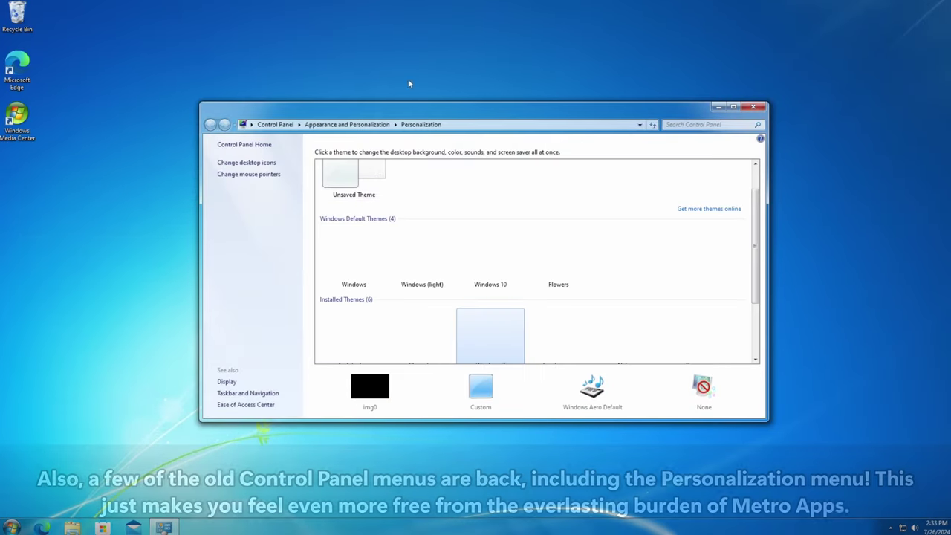
Look through the default and installed themes in Personalization, repositioning the window on the desktop.
{"action": "left_click_drag", "start_coordinate": [434, 119], "coordinate": [324, 124]}
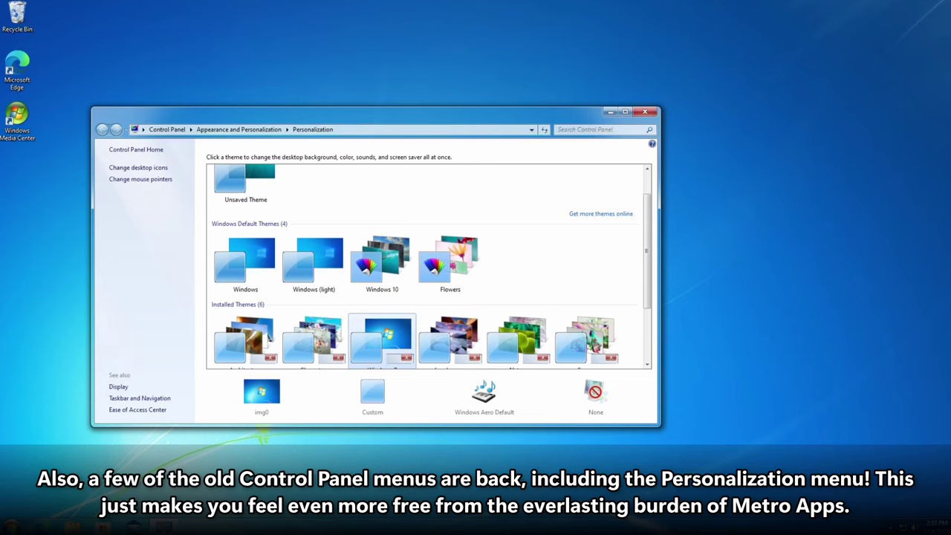
{"action": "scroll", "coordinate": [320, 236], "scroll_direction": "up", "scroll_amount": 1}
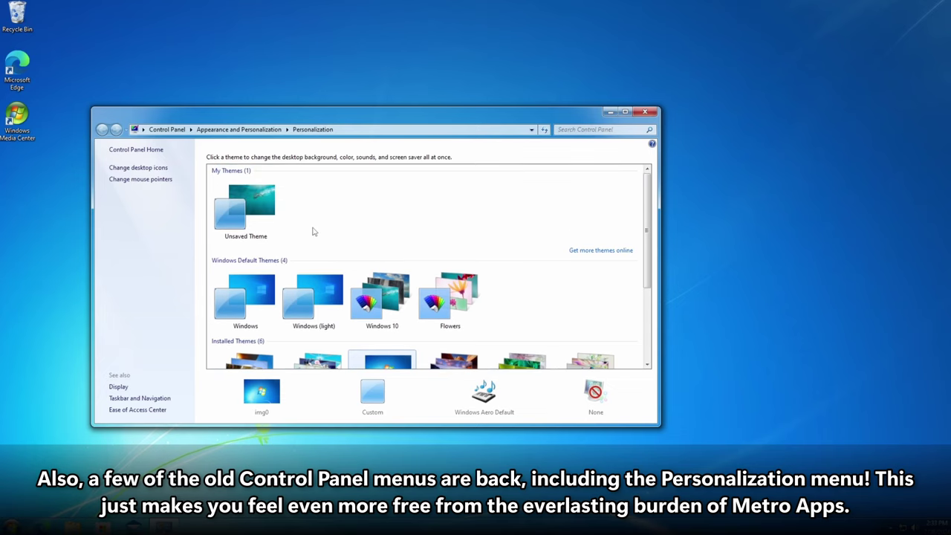
{"action": "scroll", "coordinate": [313, 232], "scroll_direction": "down", "scroll_amount": 1}
{"action": "scroll", "coordinate": [314, 231], "scroll_direction": "down", "scroll_amount": 1}
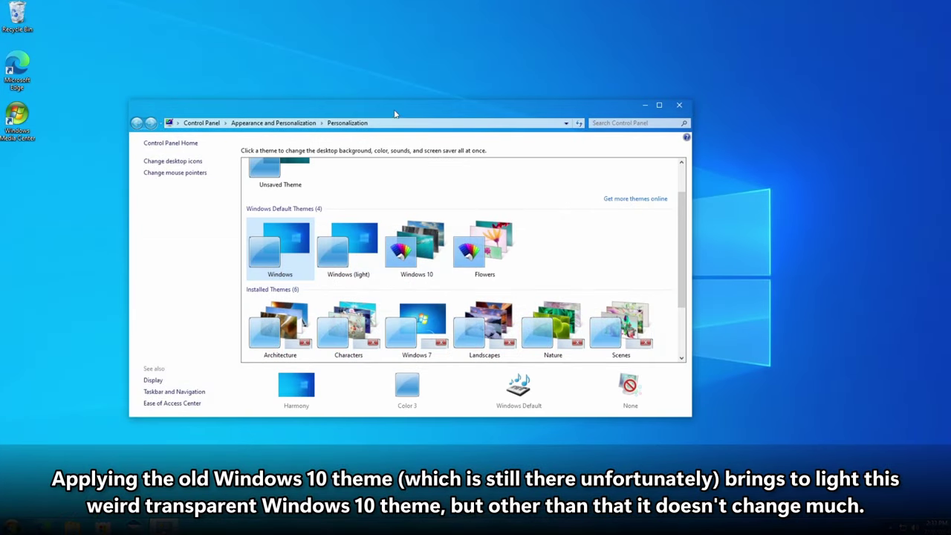
{"action": "left_click_drag", "start_coordinate": [396, 114], "coordinate": [475, 215]}
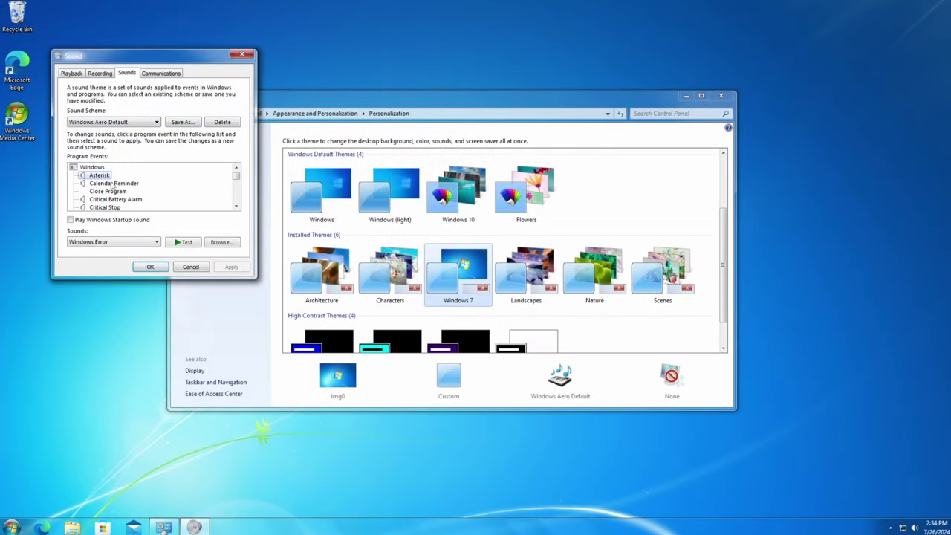
Select the Calendar Reminder event in the Windows Aero Default sound scheme.
{"action": "left_click", "coordinate": [112, 183]}
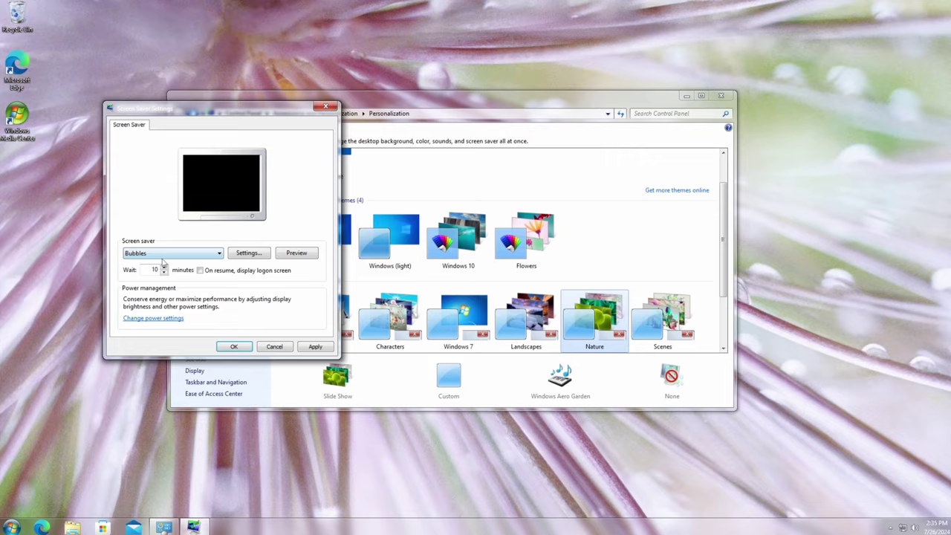
Preview the Ribbons and Photos screen savers in the Screen Saver Settings dialog.
{"action": "left_click", "coordinate": [171, 253]}
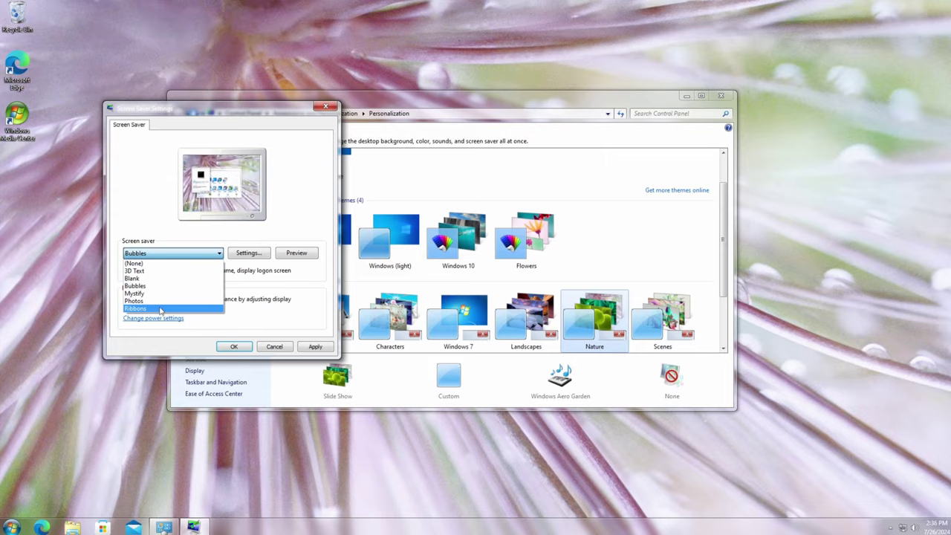
{"action": "left_click", "coordinate": [135, 309]}
{"action": "left_click", "coordinate": [171, 254]}
{"action": "left_click", "coordinate": [160, 301]}
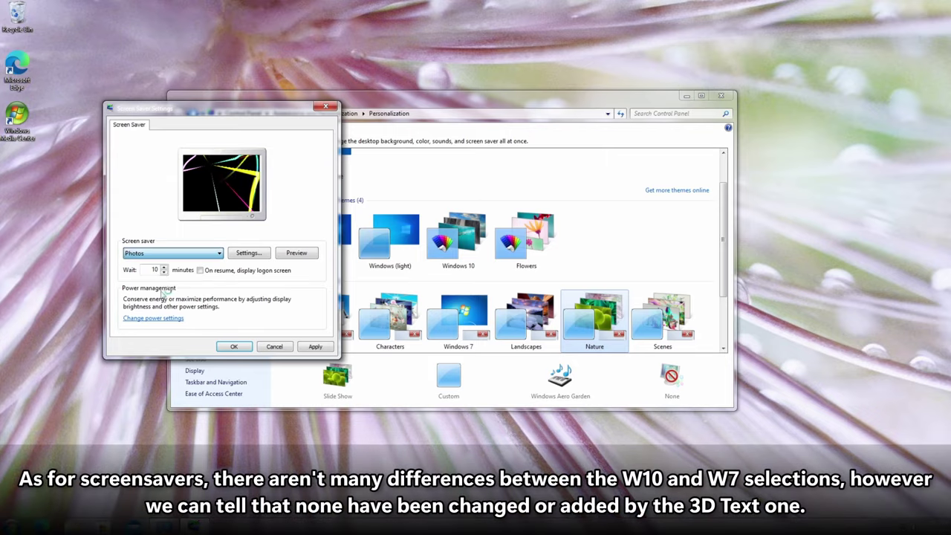
{"action": "left_click", "coordinate": [161, 270]}
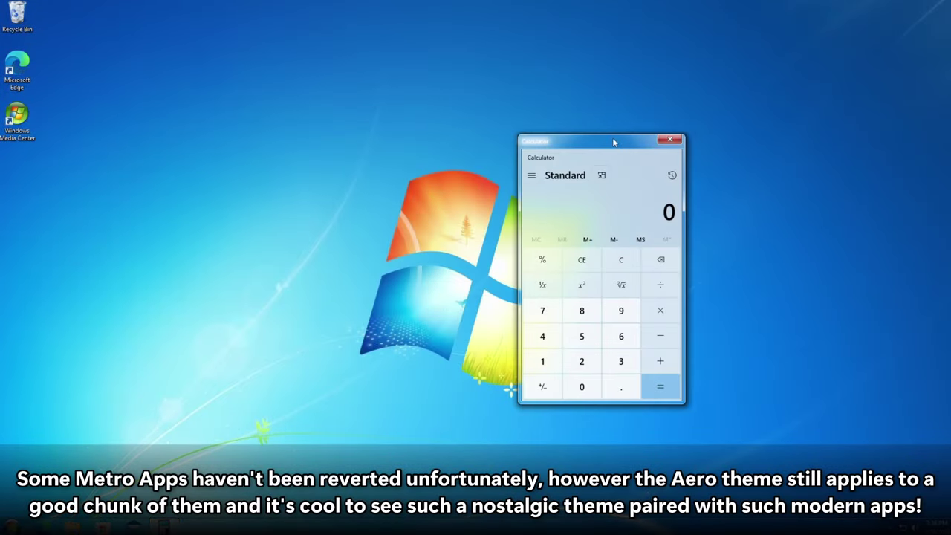
Move the Calculator window toward the desktop's left side and open the Photos app beside it.
{"action": "left_click_drag", "start_coordinate": [613, 140], "coordinate": [296, 124]}
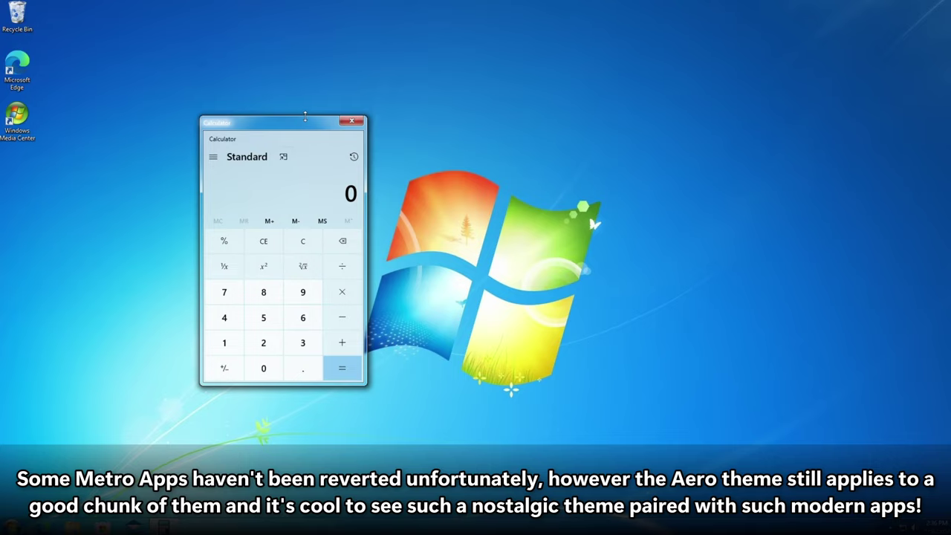
{"action": "key", "text": "super"}
{"action": "left_click", "coordinate": [46, 464]}
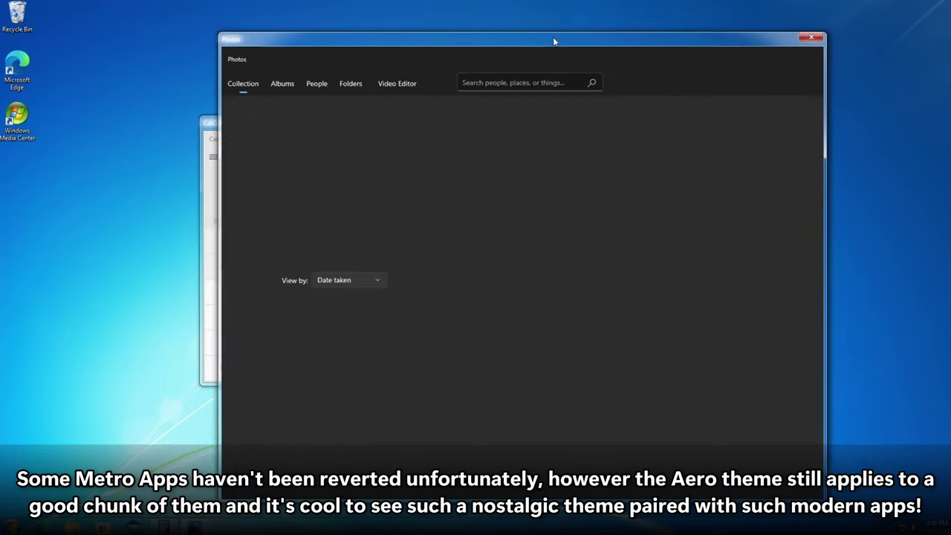
{"action": "left_click_drag", "start_coordinate": [553, 37], "coordinate": [731, 50]}
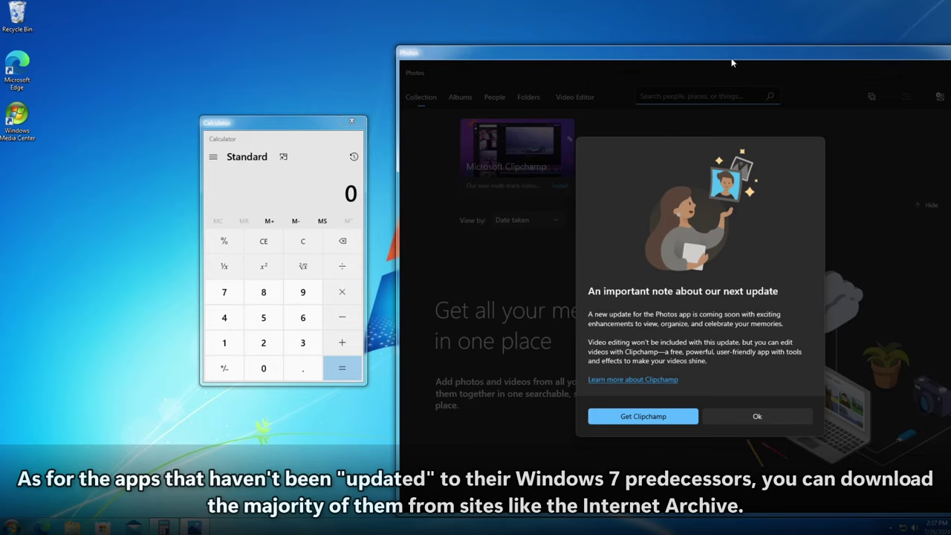
Dismiss the update notice in Photos, reposition its window over the desktop, and close the app.
{"action": "left_click", "coordinate": [794, 417]}
{"action": "left_click_drag", "start_coordinate": [581, 52], "coordinate": [499, 184]}
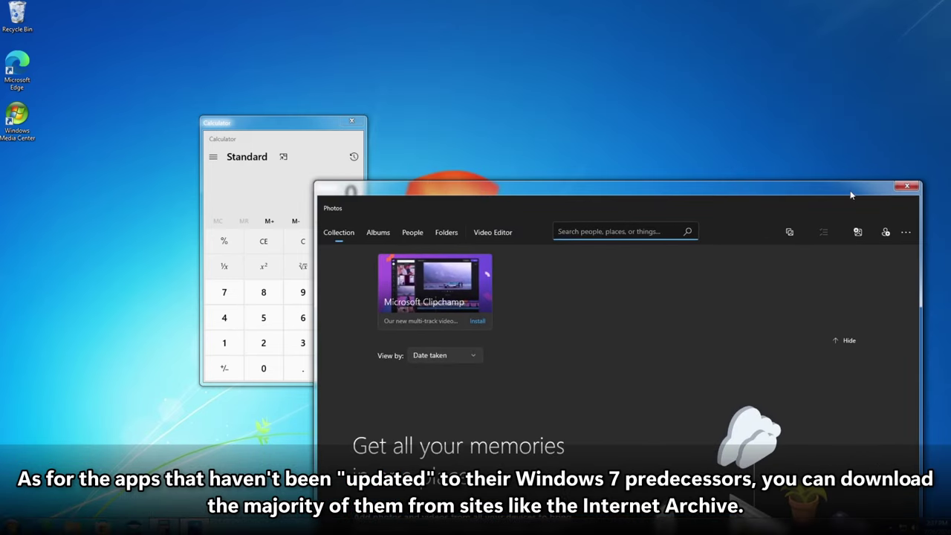
{"action": "left_click", "coordinate": [906, 186]}
Move the Calculator window toward the middle of the desktop and close it.
{"action": "left_click_drag", "start_coordinate": [316, 130], "coordinate": [618, 165]}
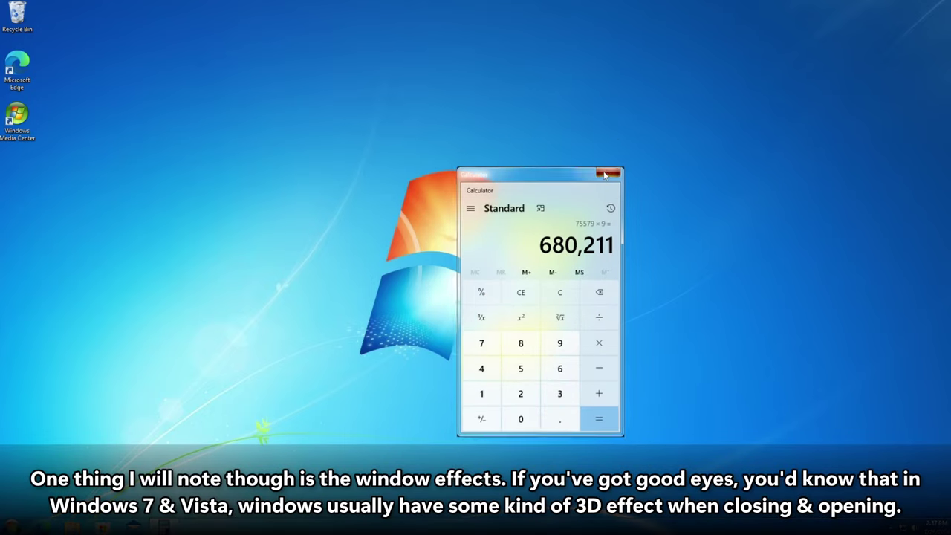
{"action": "left_click", "coordinate": [606, 174]}
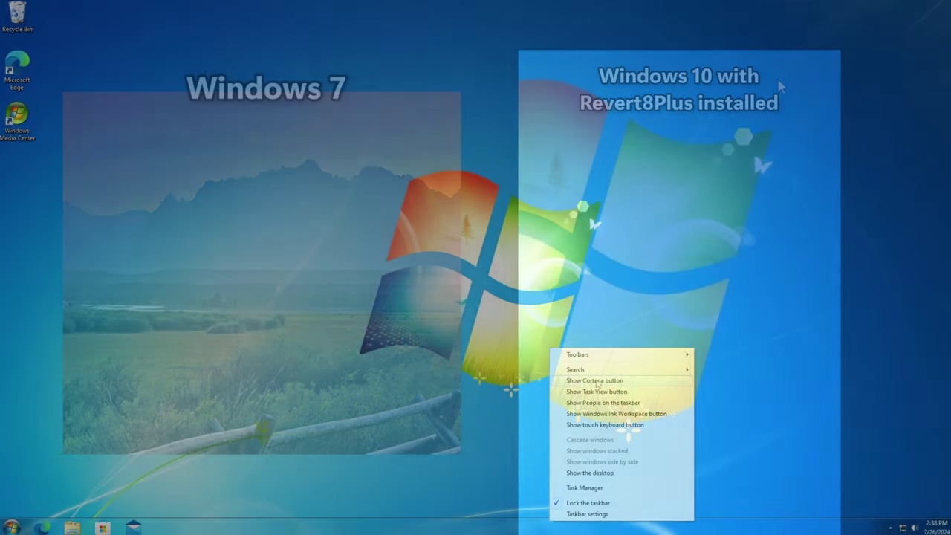
Enable the Cortana button on the taskbar to try Cortana, and hide the button again.
{"action": "left_click", "coordinate": [597, 382]}
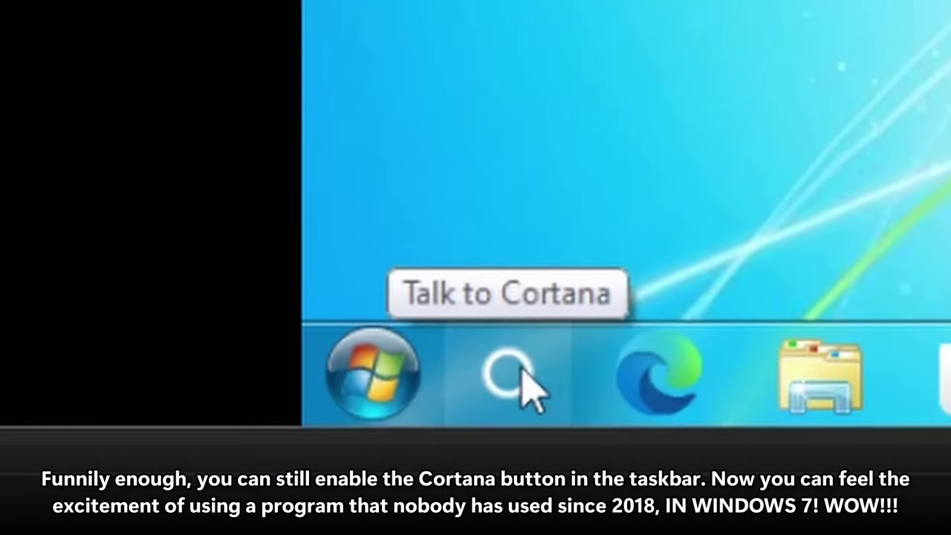
{"action": "left_click", "coordinate": [520, 376]}
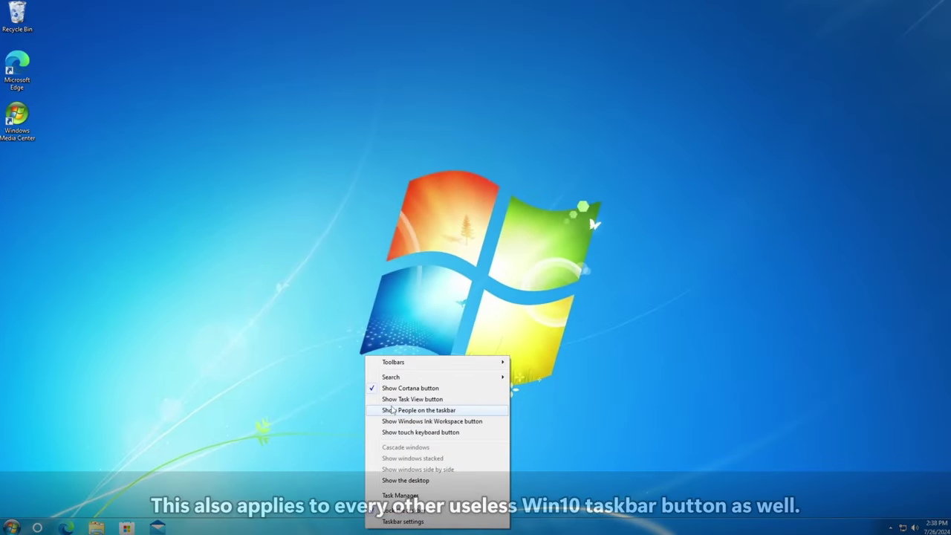
{"action": "left_click", "coordinate": [405, 388]}
Show the Task View button on the taskbar.
{"action": "right_click", "coordinate": [338, 526]}
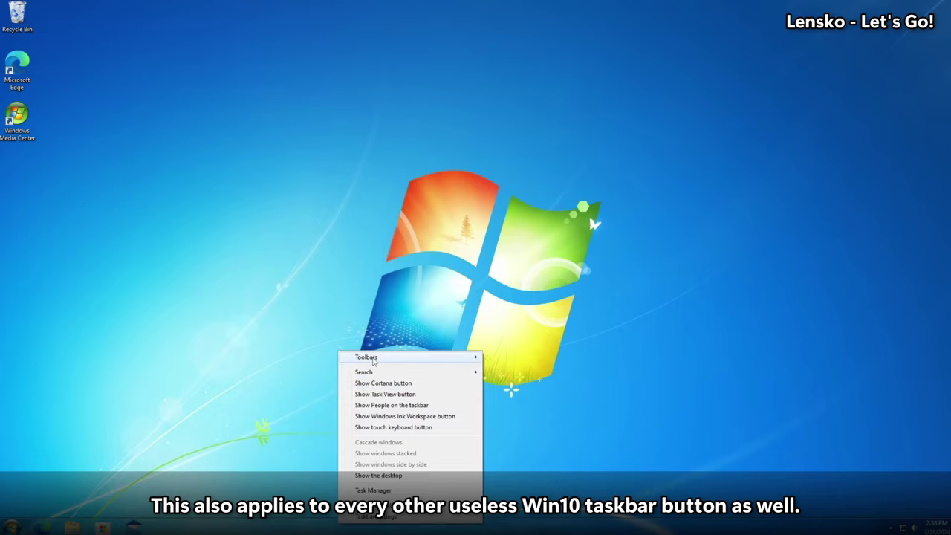
{"action": "left_click", "coordinate": [382, 396]}
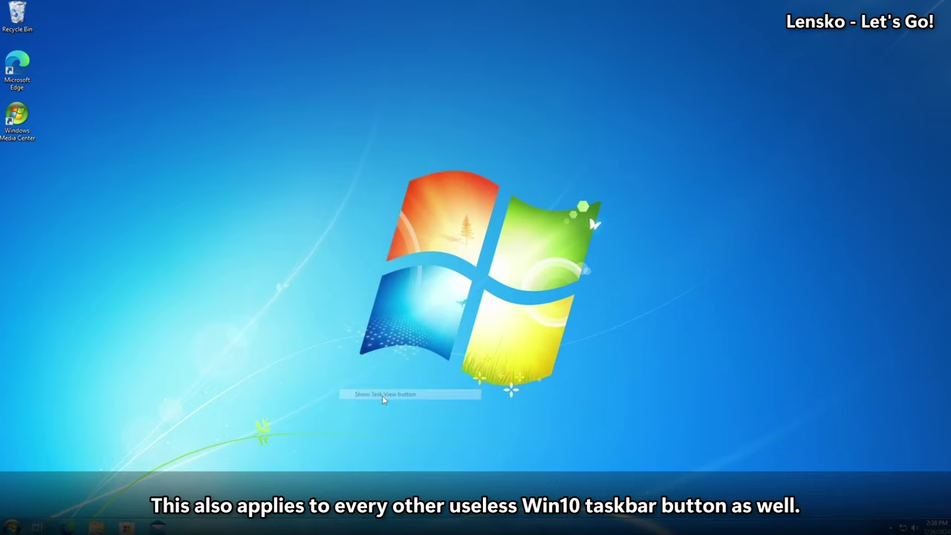
Open Task View and return to the desktop.
{"action": "key", "text": "super+Tab"}
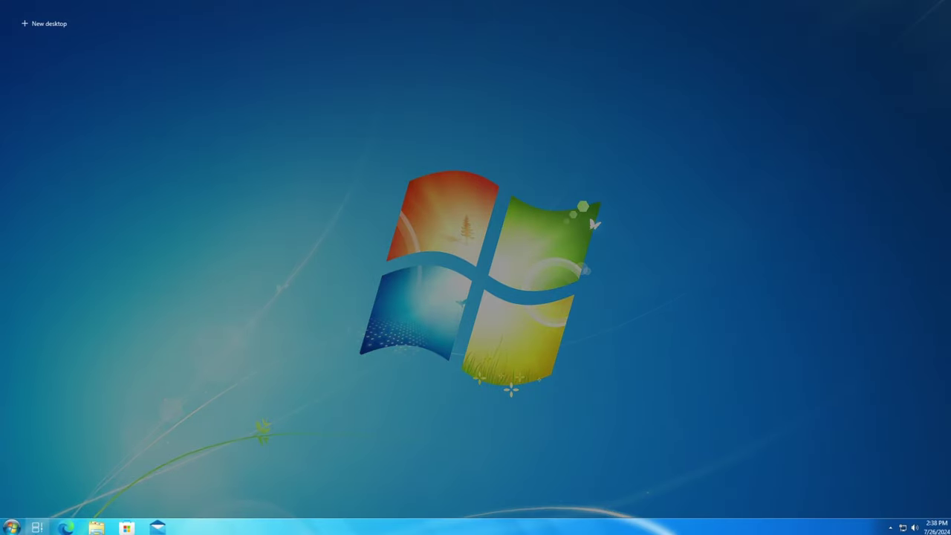
{"action": "key", "text": "Escape"}
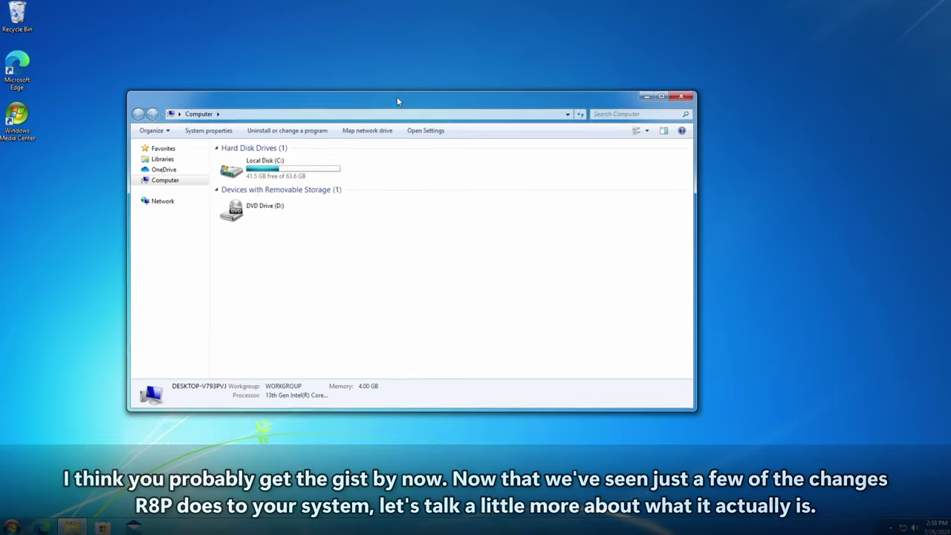
Move the Computer window slightly higher on the desktop and open Notepad over it.
{"action": "left_click_drag", "start_coordinate": [397, 101], "coordinate": [394, 84]}
{"action": "key", "text": "super"}
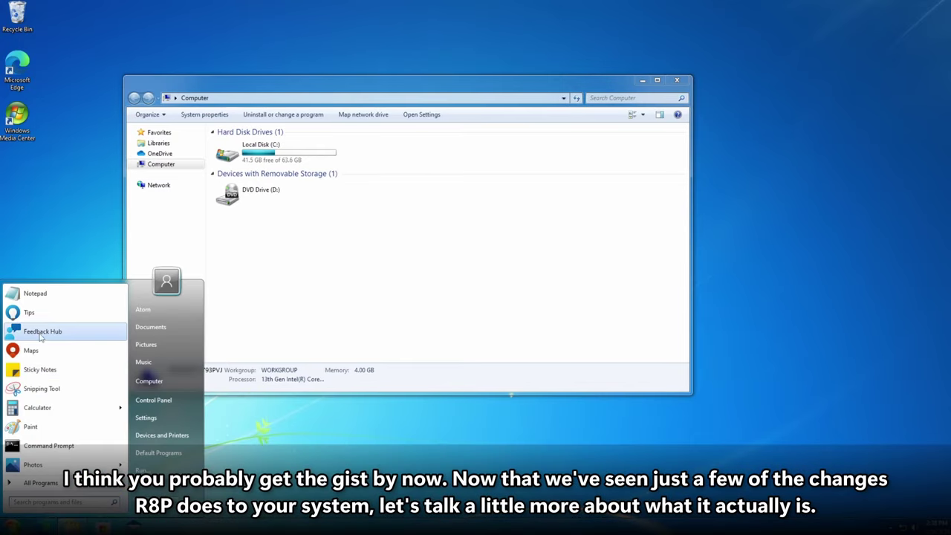
{"action": "left_click", "coordinate": [35, 293]}
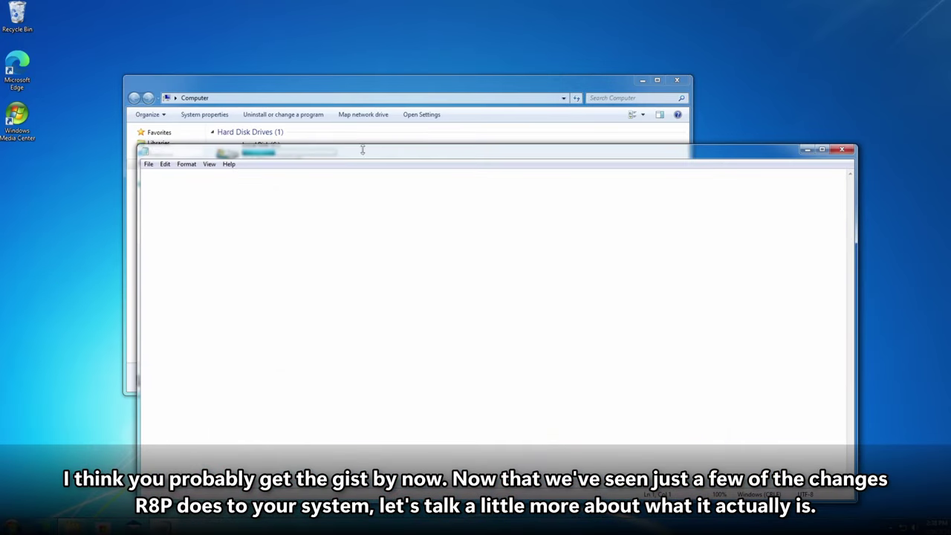
Cycle through the open windows with the Aero window switcher and close Notepad.
{"action": "key", "text": "alt+Tab"}
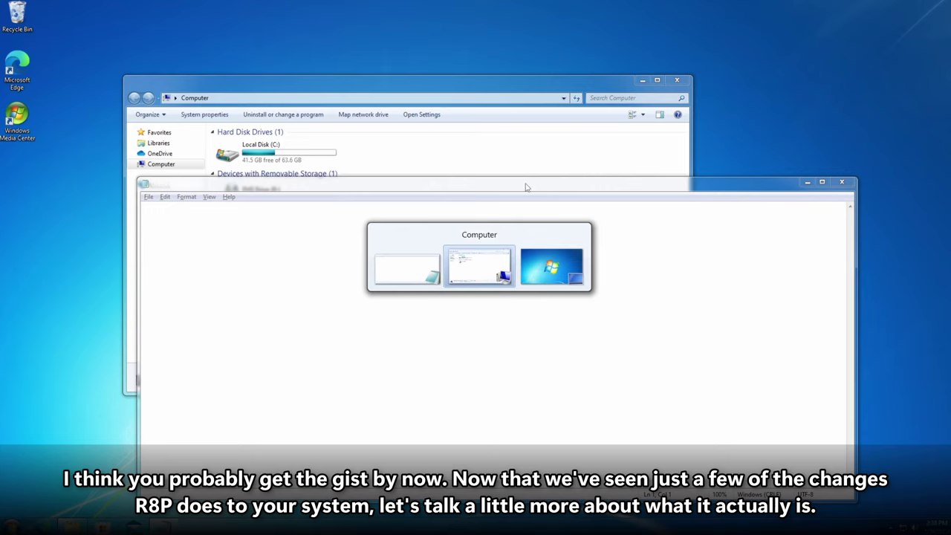
{"action": "key", "text": "alt+Tab"}
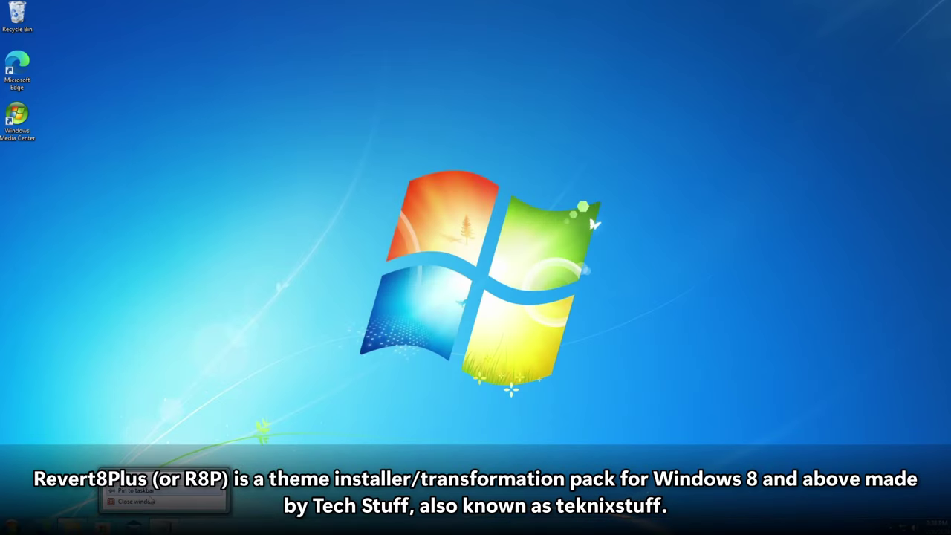
{"action": "right_click", "coordinate": [164, 526]}
{"action": "left_click", "coordinate": [141, 501]}
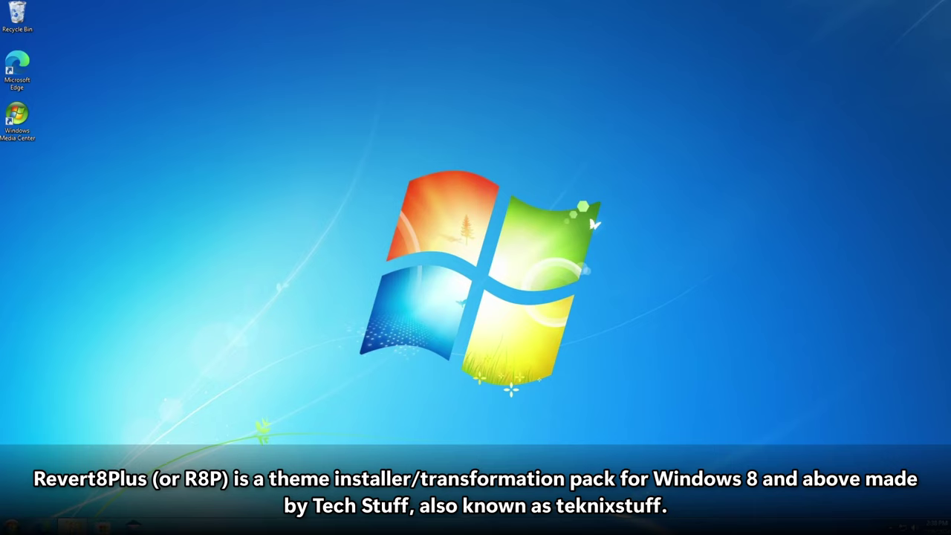
{"action": "right_click", "coordinate": [41, 526]}
{"action": "left_click", "coordinate": [35, 203]}
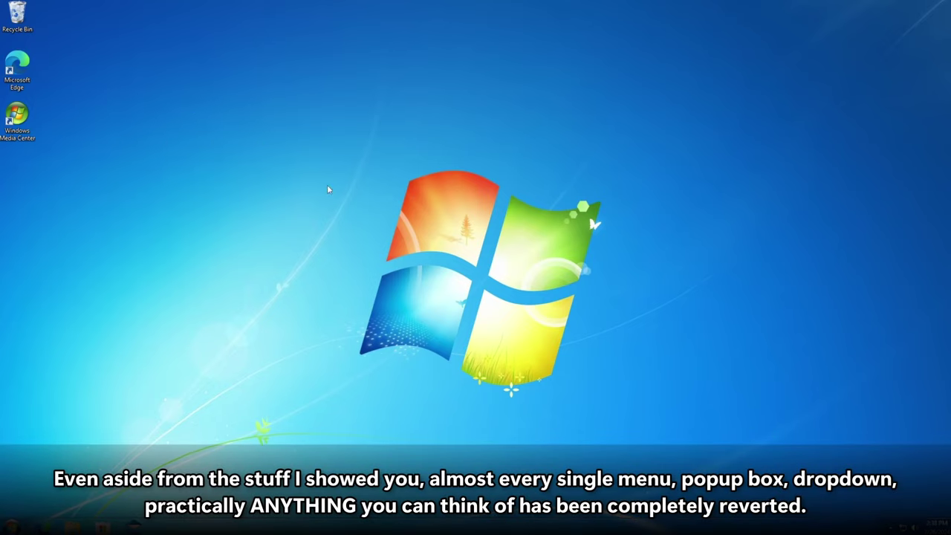
Browse All Programs in the Start menu, looking through the Apps and Games folders.
{"action": "left_click", "coordinate": [11, 516]}
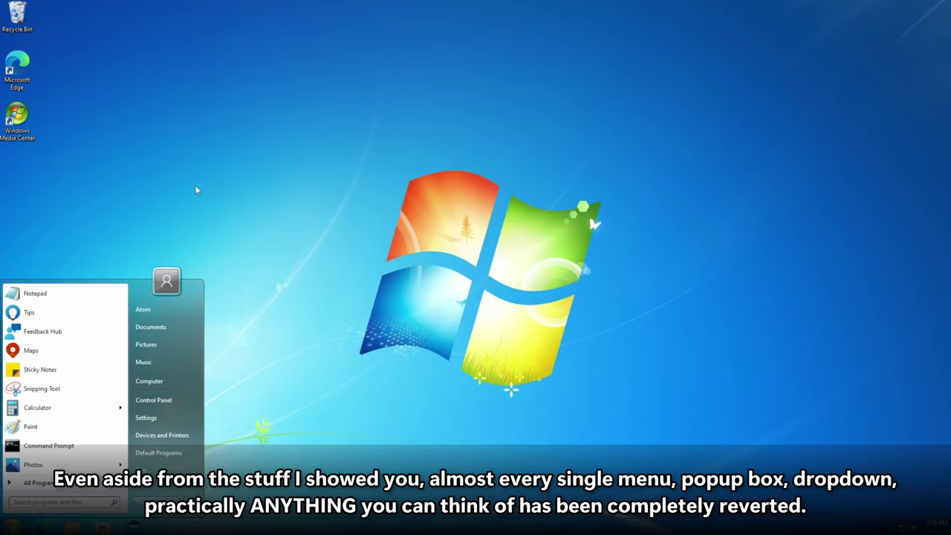
{"action": "left_click", "coordinate": [38, 482]}
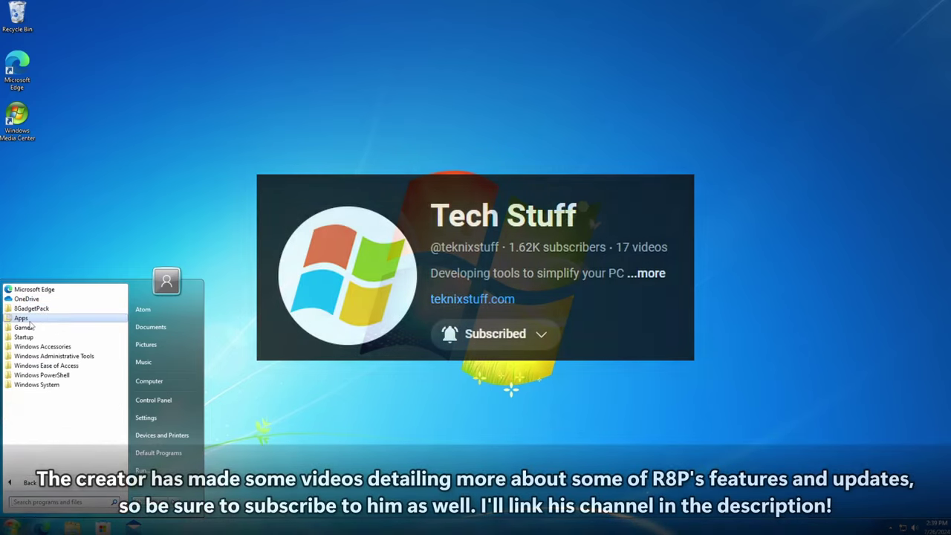
{"action": "left_click", "coordinate": [22, 318]}
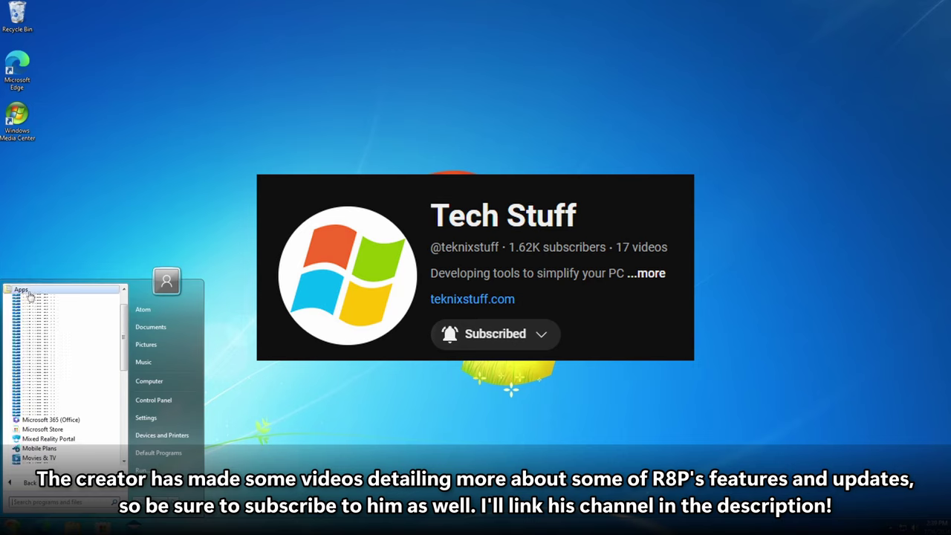
{"action": "left_click", "coordinate": [24, 319]}
{"action": "left_click", "coordinate": [23, 328]}
{"action": "scroll", "coordinate": [29, 330], "scroll_direction": "down", "scroll_amount": 1}
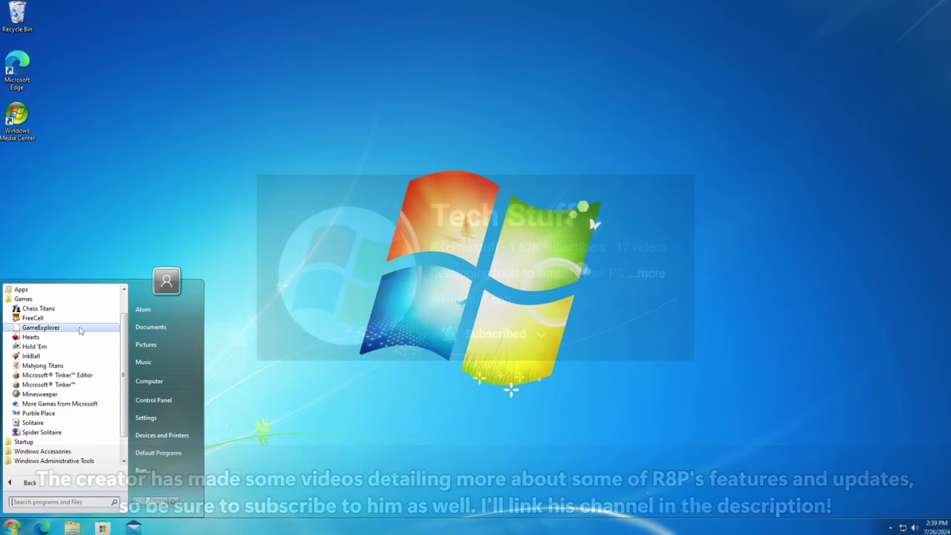
Launch Minesweeper and choose the Beginner difficulty.
{"action": "left_click", "coordinate": [41, 395]}
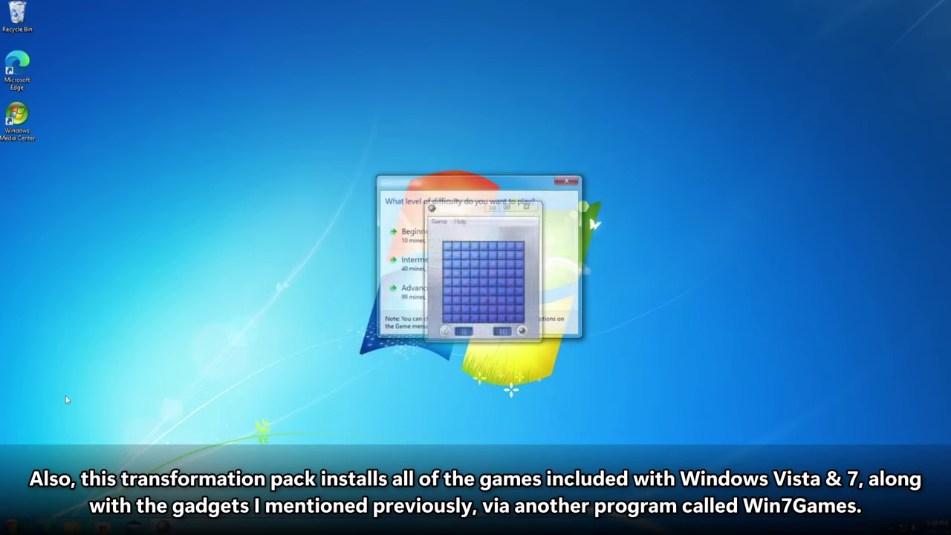
{"action": "left_click", "coordinate": [457, 232]}
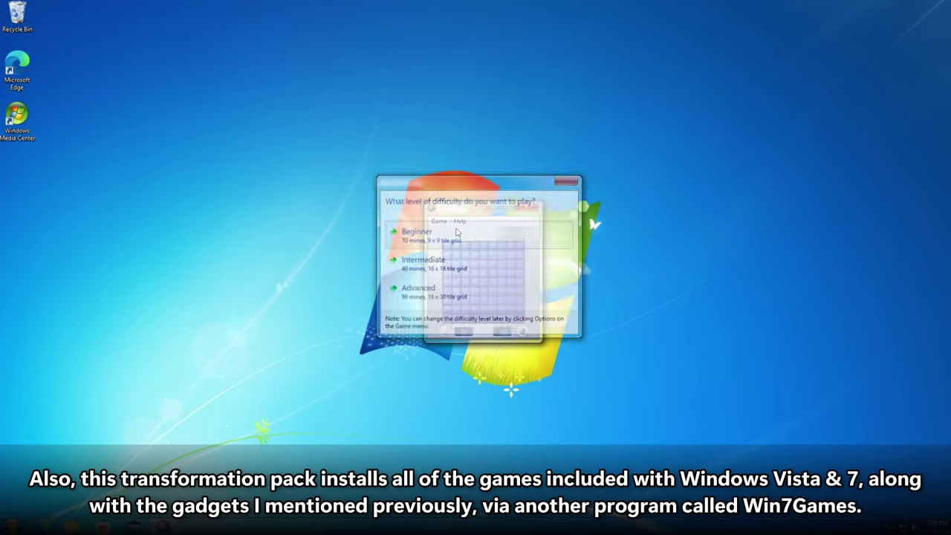
{"action": "left_click", "coordinate": [531, 301]}
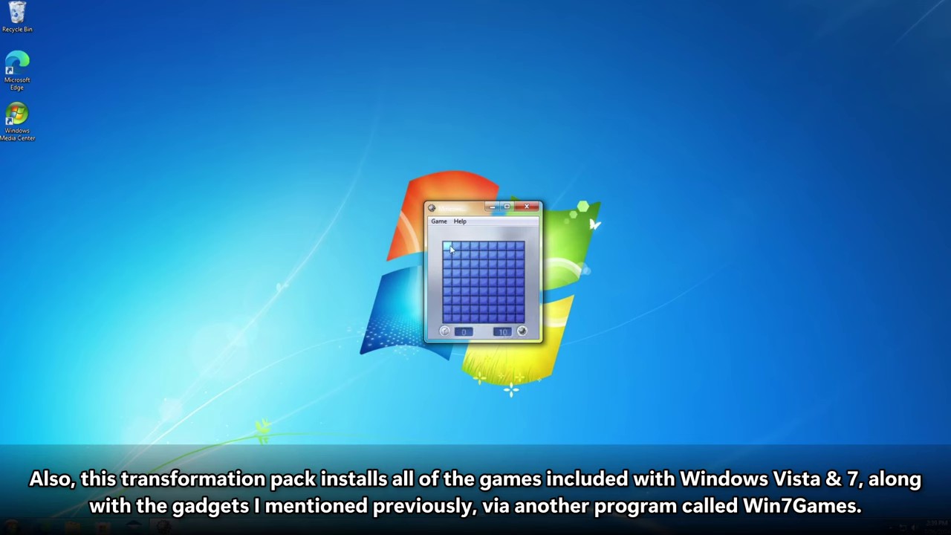
Play the Minesweeper board, uncovering safe tiles and flagging the suspected mines.
{"action": "left_click", "coordinate": [450, 248]}
{"action": "right_click", "coordinate": [519, 273]}
{"action": "right_click", "coordinate": [473, 264]}
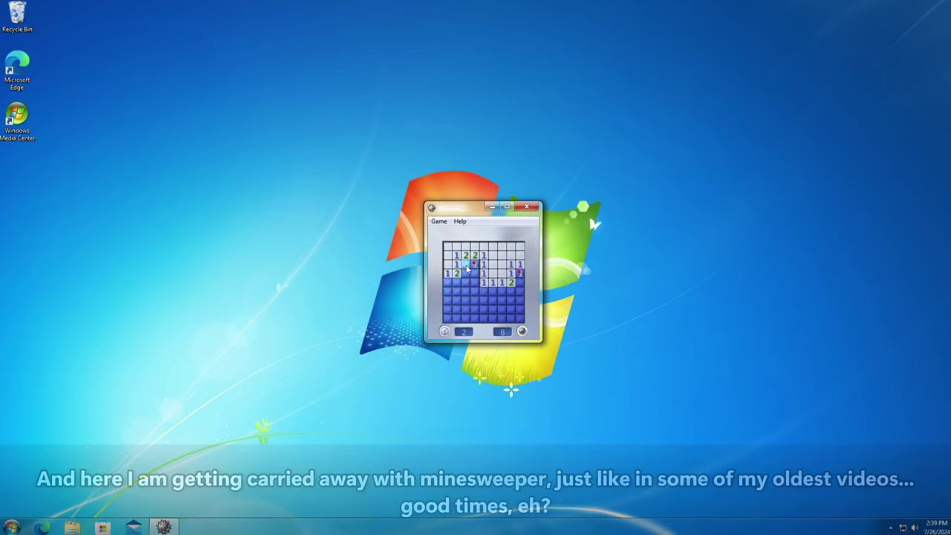
{"action": "right_click", "coordinate": [465, 264]}
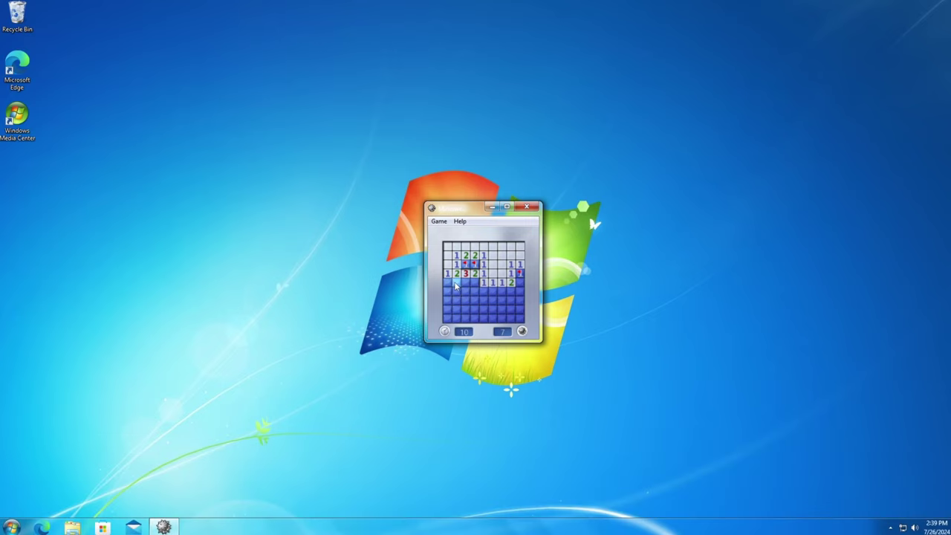
{"action": "left_click", "coordinate": [510, 309]}
{"action": "left_click", "coordinate": [447, 319]}
{"action": "right_click", "coordinate": [501, 292]}
{"action": "right_click", "coordinate": [474, 292]}
{"action": "right_click", "coordinate": [474, 283]}
{"action": "left_click", "coordinate": [465, 283]}
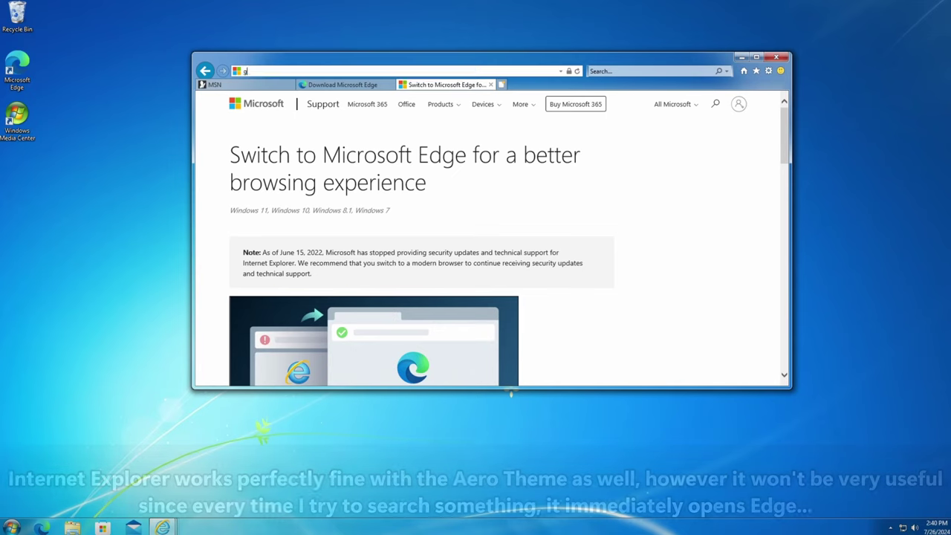
Switch to Internet Explorer and search for "google" from the address bar.
{"action": "type", "text": "google"}
{"action": "key", "text": "Return"}
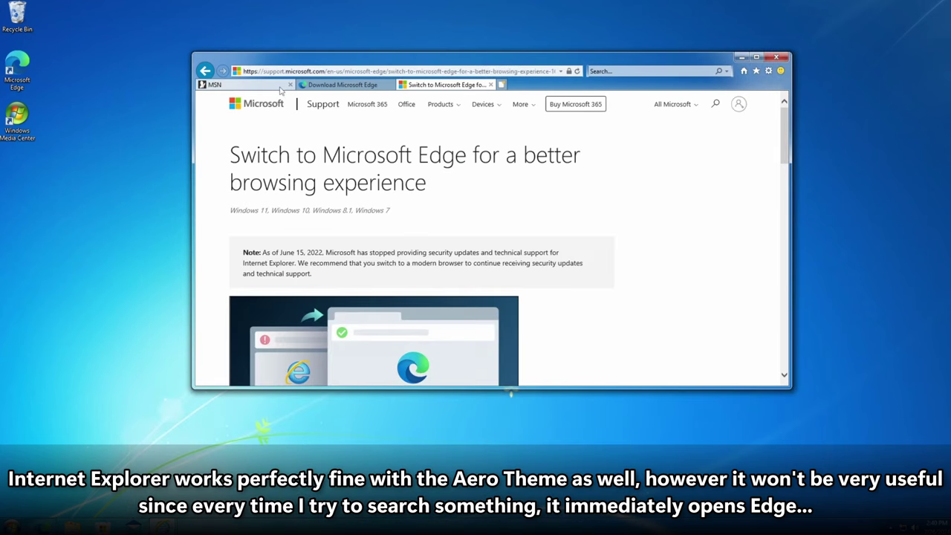
Close the MSN tab in Internet Explorer and search for "fjddlsfksd" from the address bar.
{"action": "left_click", "coordinate": [291, 85]}
{"action": "left_click", "coordinate": [334, 71]}
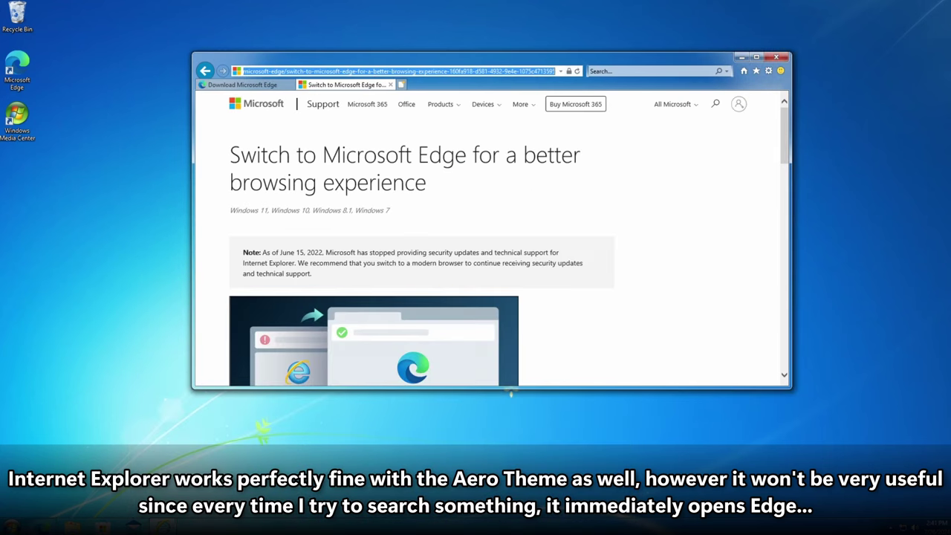
{"action": "type", "text": "fjddlsfksd"}
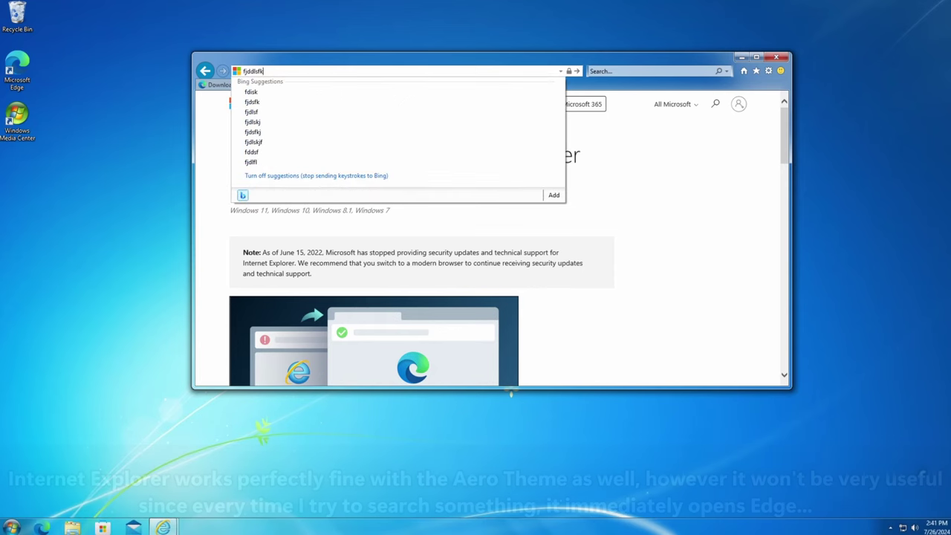
{"action": "key", "text": "Return"}
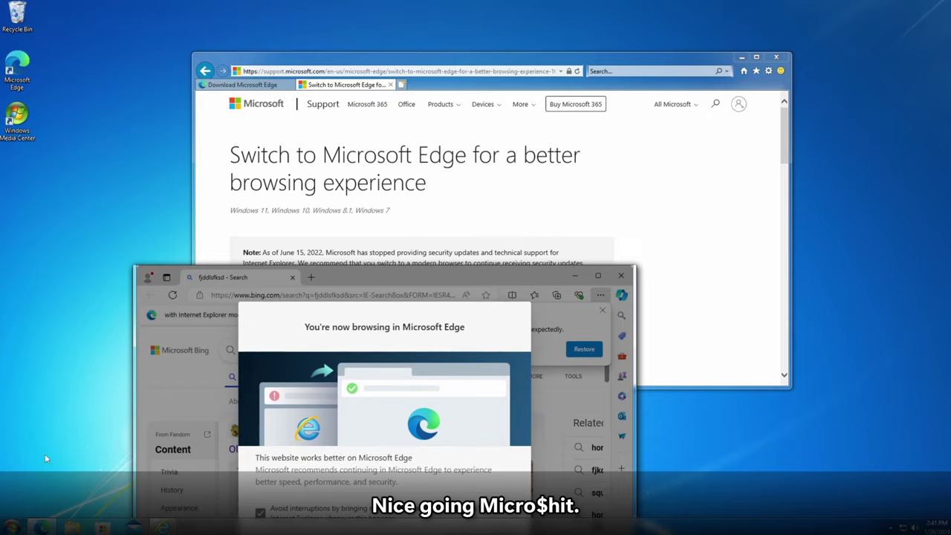
{"action": "right_click", "coordinate": [41, 528]}
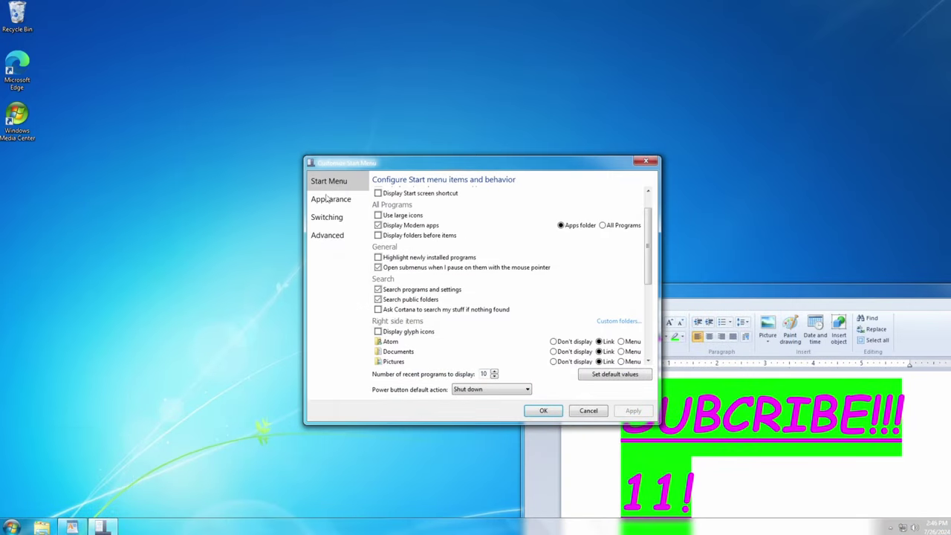
Pick the third Start button style in the Start menu's Appearance settings.
{"action": "left_click", "coordinate": [330, 200]}
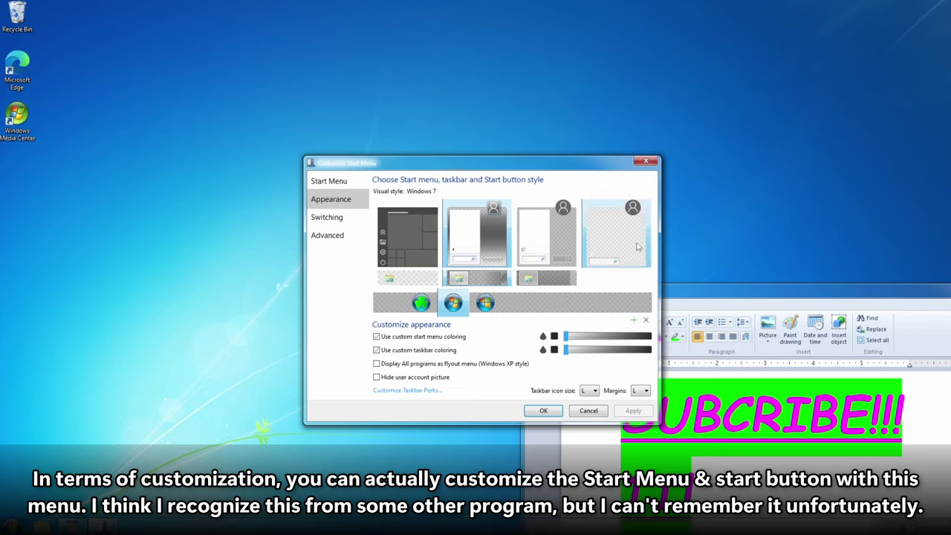
{"action": "left_click", "coordinate": [485, 305]}
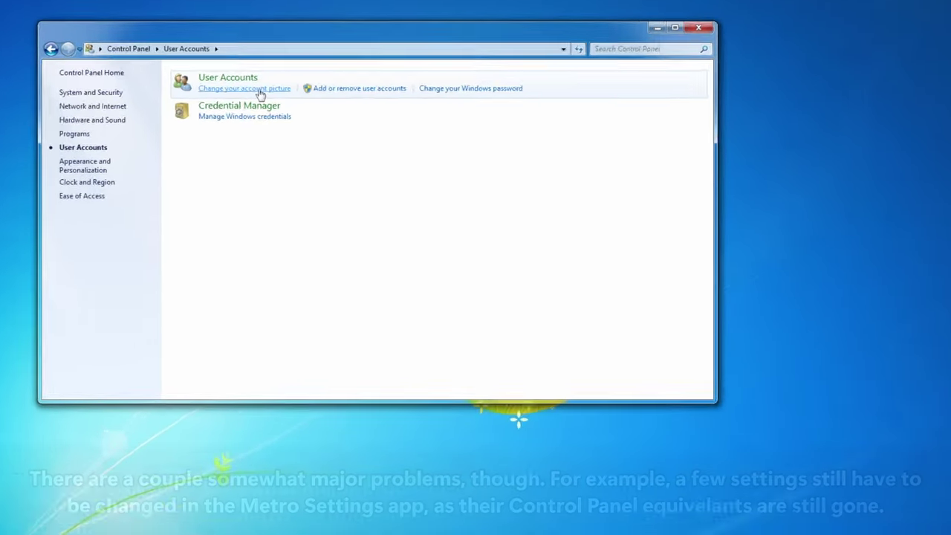
Try the links for changing the account picture and the Windows password in Control Panel's User Accounts.
{"action": "left_click", "coordinate": [260, 89]}
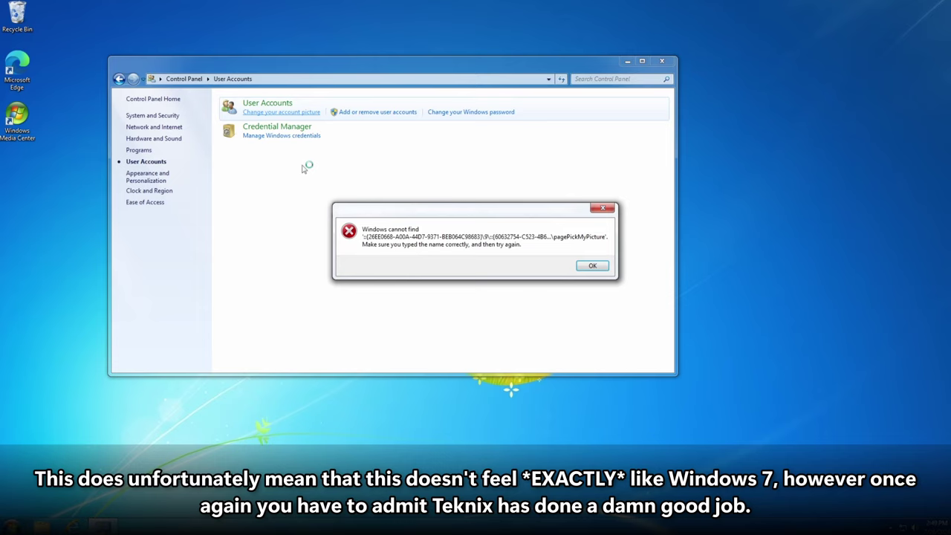
{"action": "left_click", "coordinate": [596, 270]}
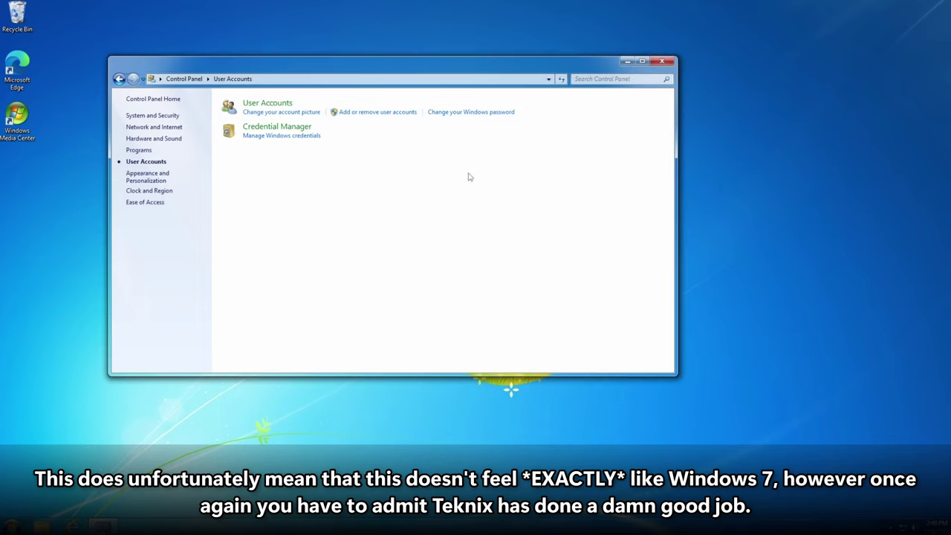
{"action": "left_click", "coordinate": [452, 112]}
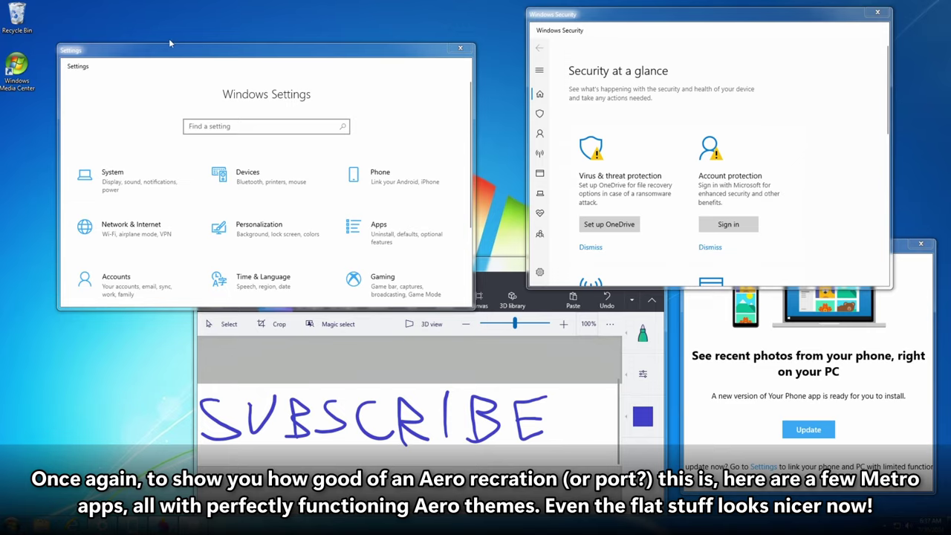
Move the Settings window lower and toward the middle of the desktop.
{"action": "left_click_drag", "start_coordinate": [168, 43], "coordinate": [242, 176]}
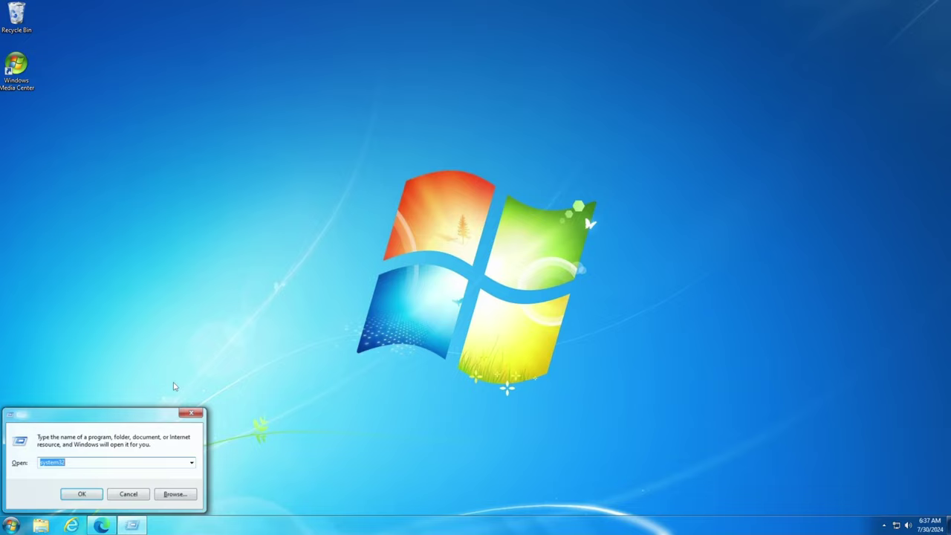
Run "powershell iex(irm r8pdev.teknixstuff.com)" with administrator approval and start uninstalling Revert8Plus.
{"action": "key", "text": "ctrl+v"}
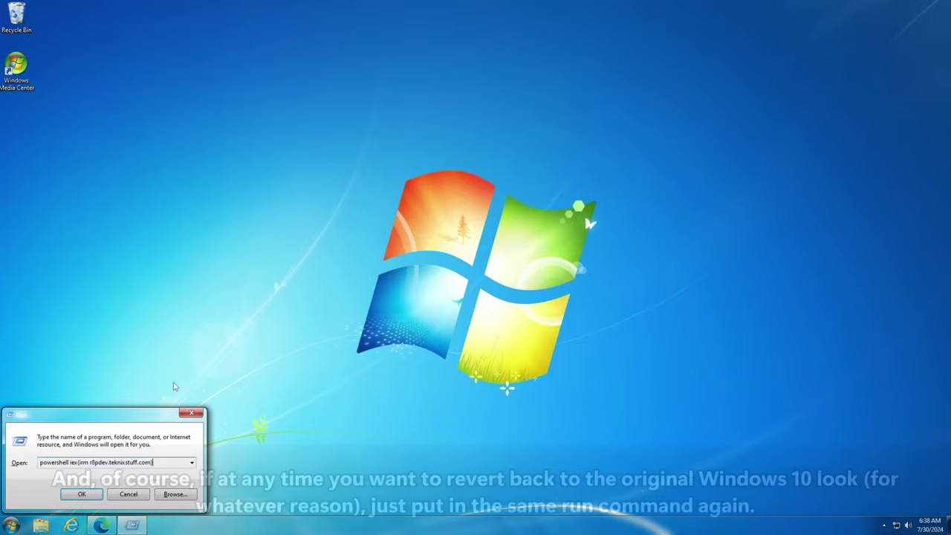
{"action": "key", "text": "Return"}
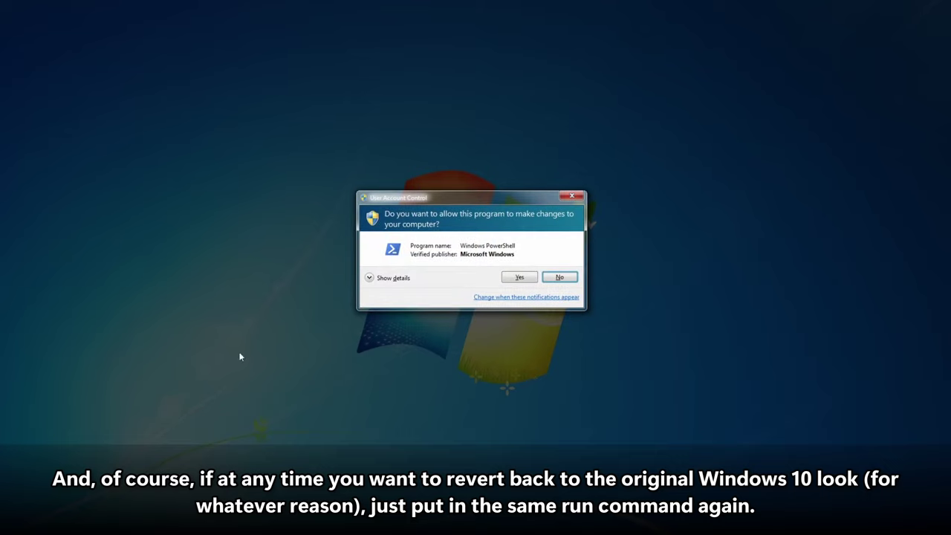
{"action": "left_click", "coordinate": [531, 276]}
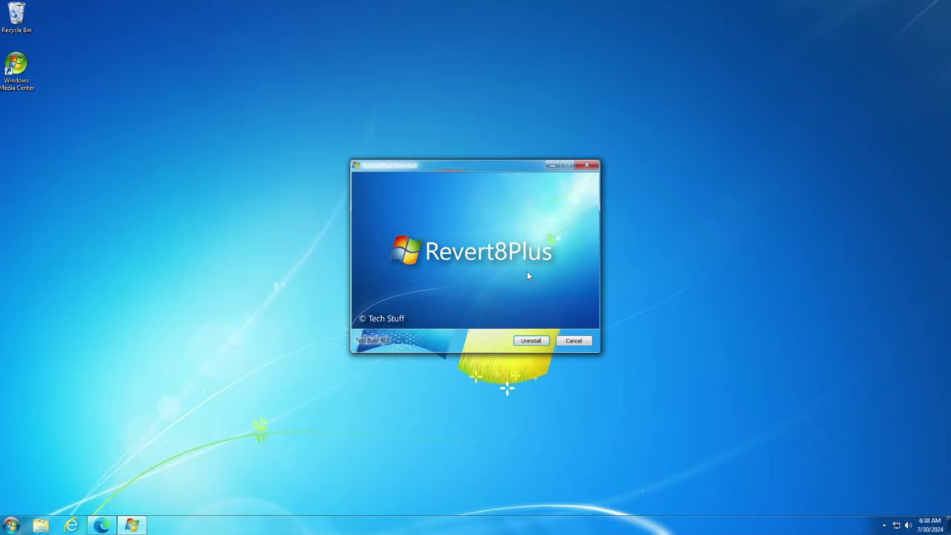
{"action": "left_click", "coordinate": [532, 344]}
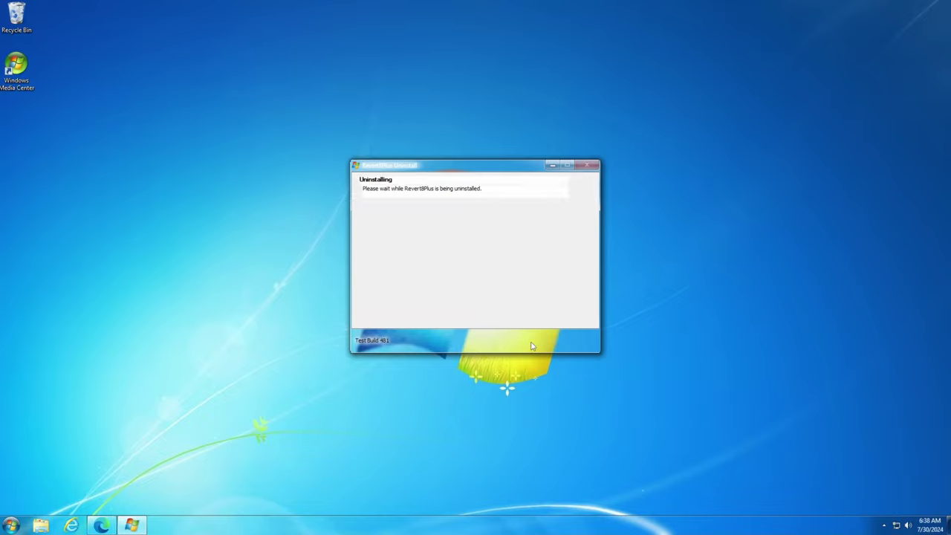